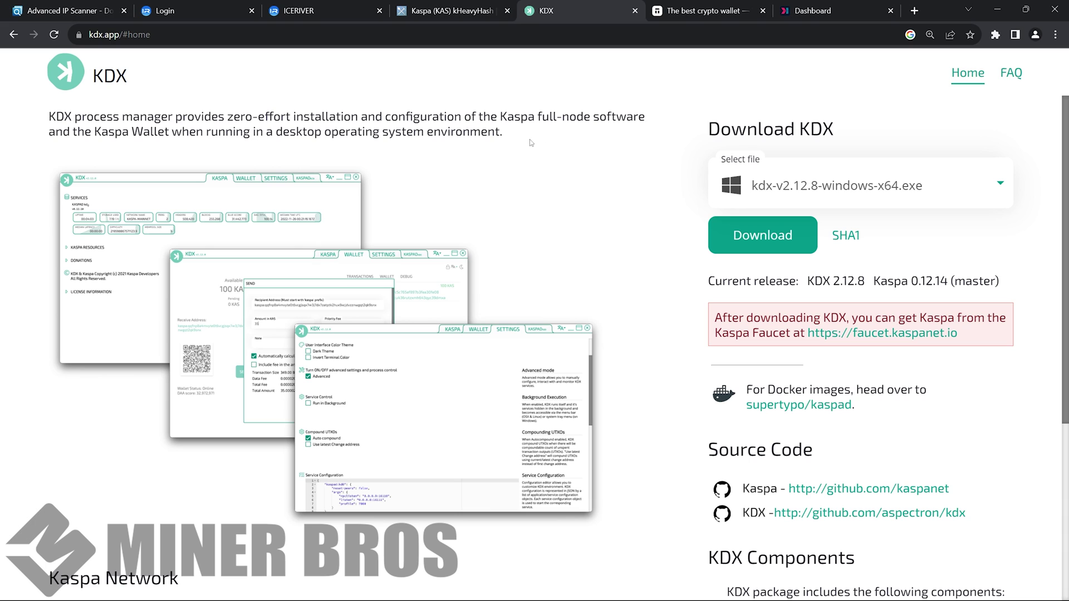
Step: Check the KDX download files, keep the Windows installer, then move through Tangem to Advanced IP Scanner
{"action": "left_click", "coordinate": [890, 196]}
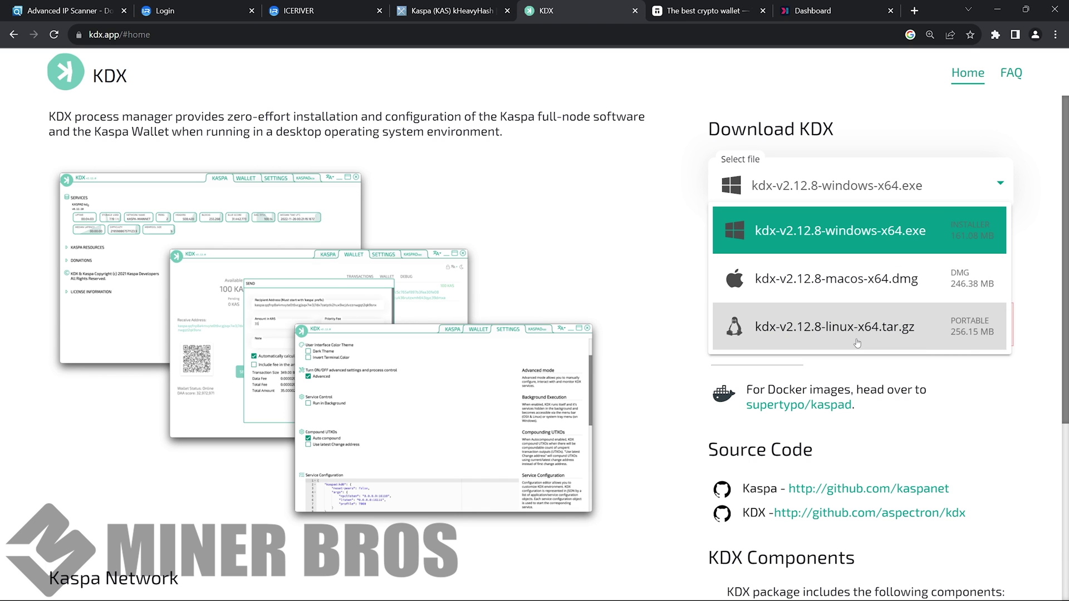
{"action": "left_click", "coordinate": [865, 114]}
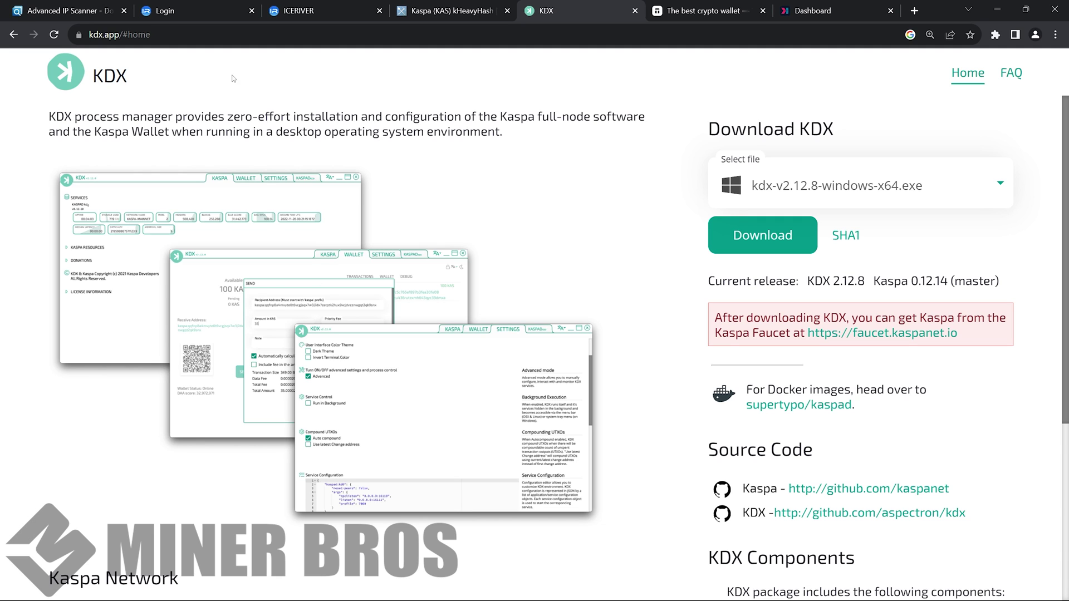
{"action": "left_click", "coordinate": [707, 12]}
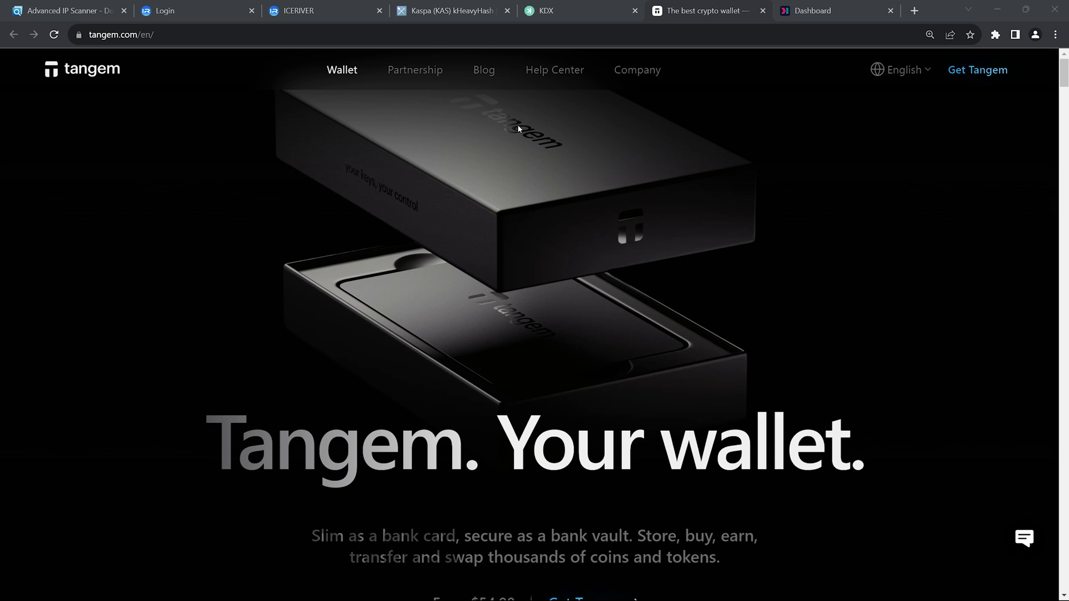
{"action": "left_click", "coordinate": [64, 8]}
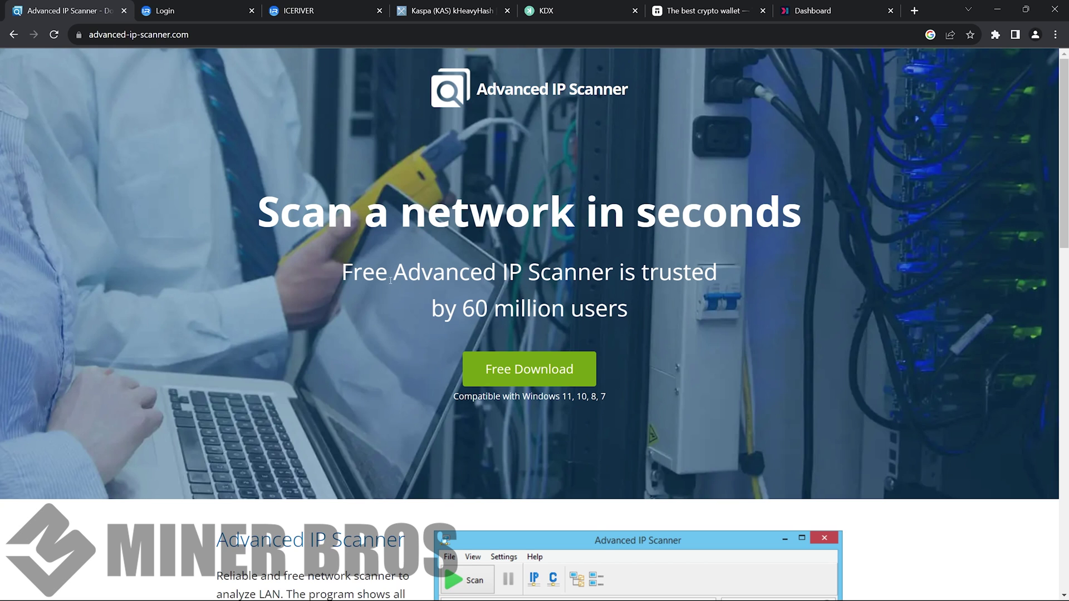
{"action": "scroll", "coordinate": [390, 281], "scroll_direction": "down", "scroll_amount": 5}
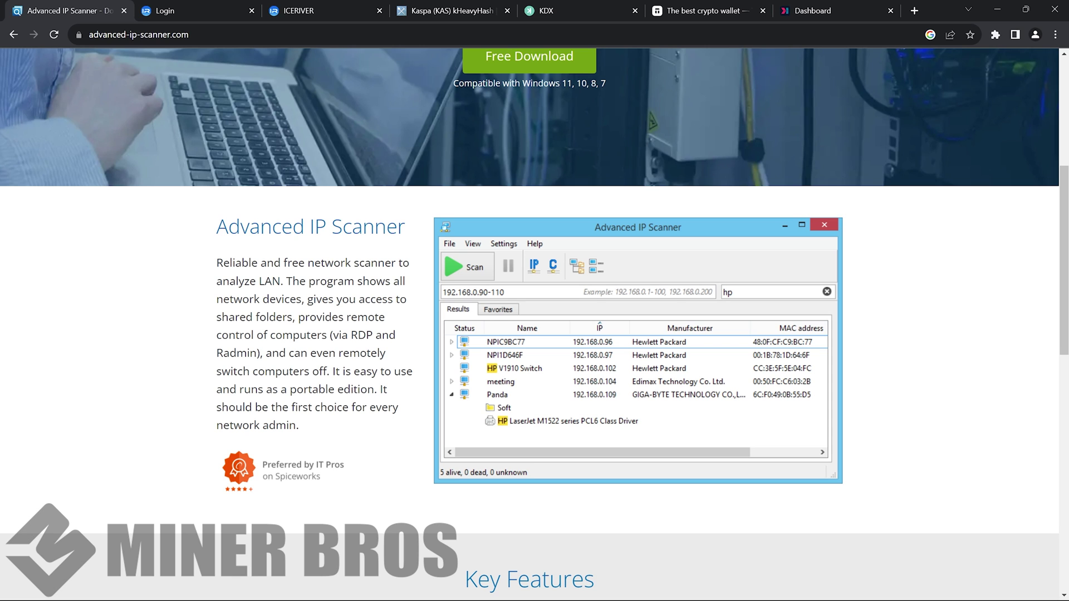
Step: Scan 10.40.0.108-110 in Advanced IP Scanner, find the miner at 10.40.0.109, and open its login page
{"action": "key", "text": "alt+Tab"}
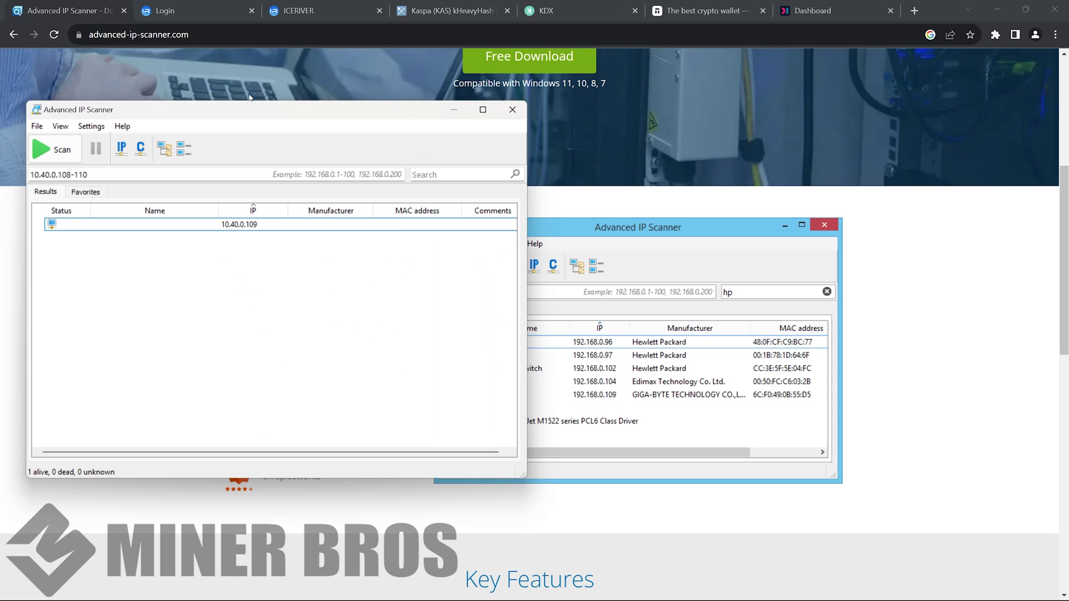
{"action": "left_click_drag", "start_coordinate": [150, 106], "coordinate": [181, 139]}
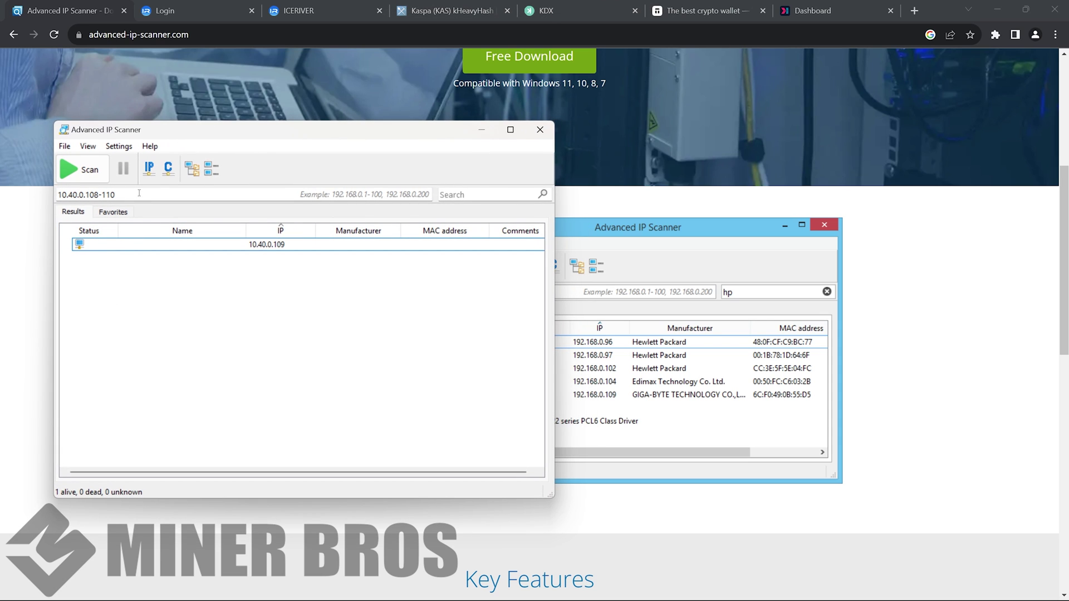
{"action": "left_click", "coordinate": [125, 200]}
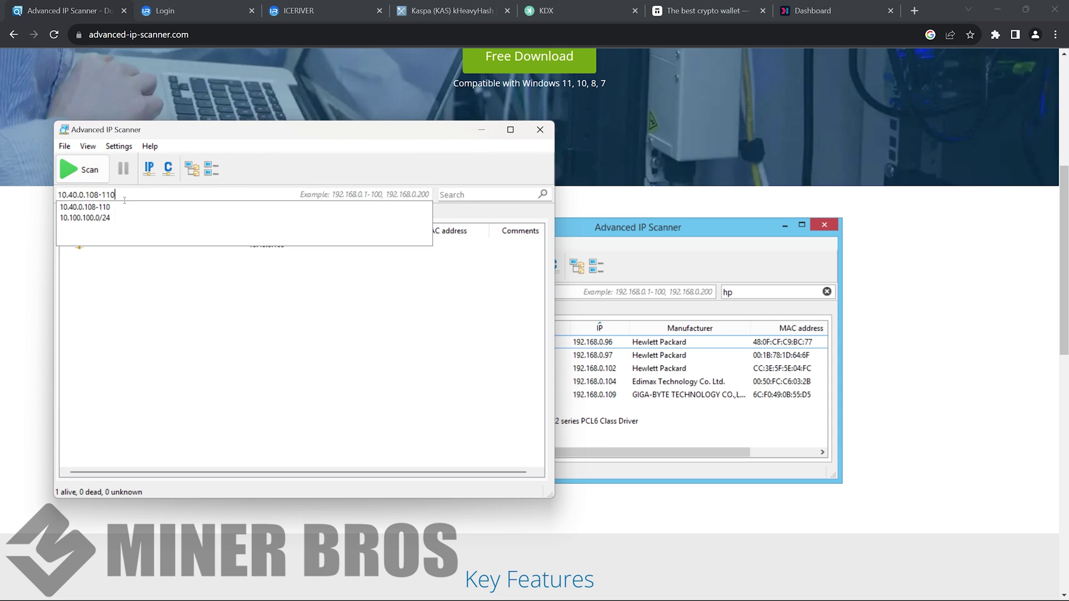
{"action": "double_click", "coordinate": [124, 199]}
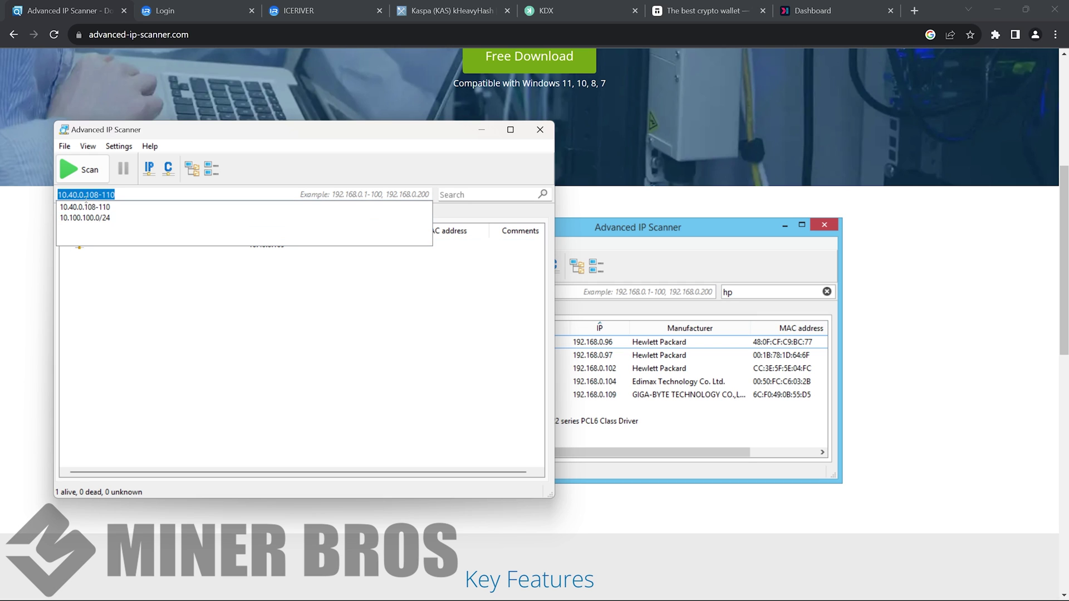
{"action": "left_click", "coordinate": [128, 194]}
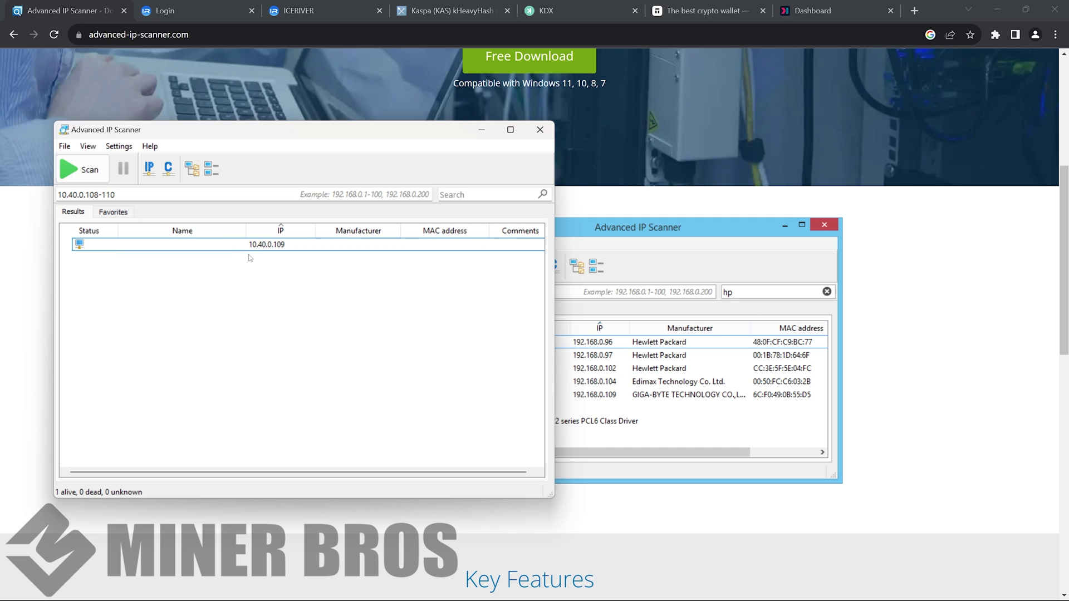
{"action": "left_click", "coordinate": [158, 8]}
Step: Zoom the login page to 125% and sign in as admin with the account password
{"action": "left_click", "coordinate": [187, 35]}
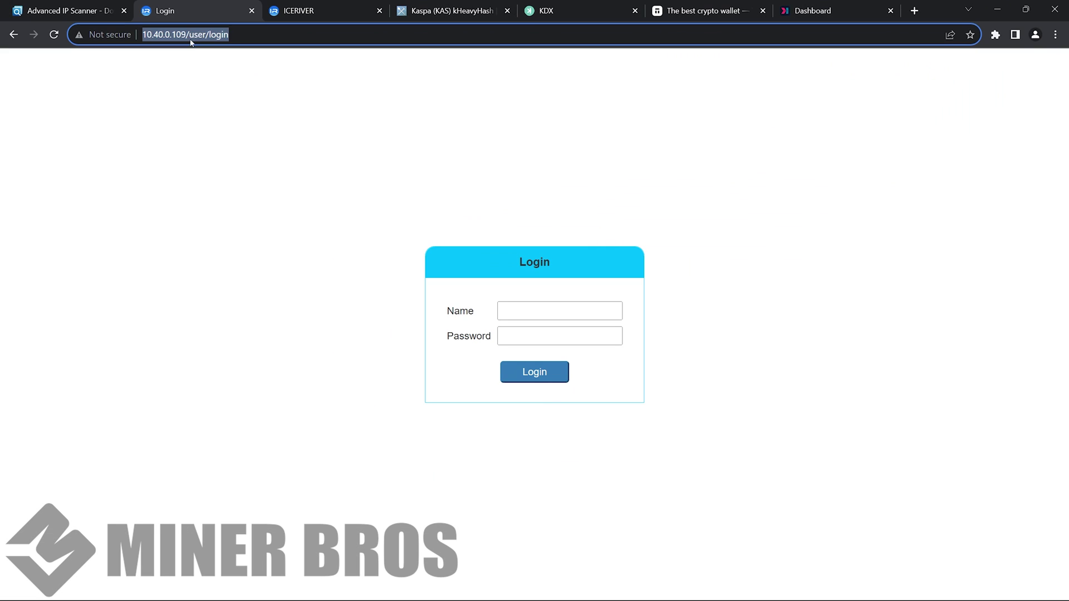
{"action": "left_click", "coordinate": [187, 34]}
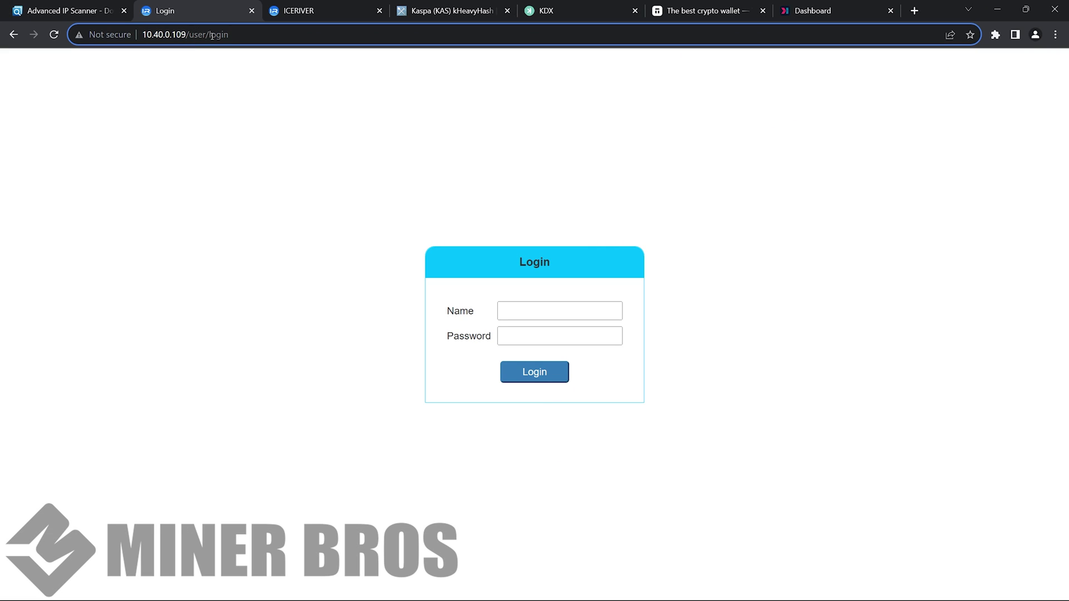
{"action": "key", "text": "Escape"}
{"action": "key", "text": "Escape"}
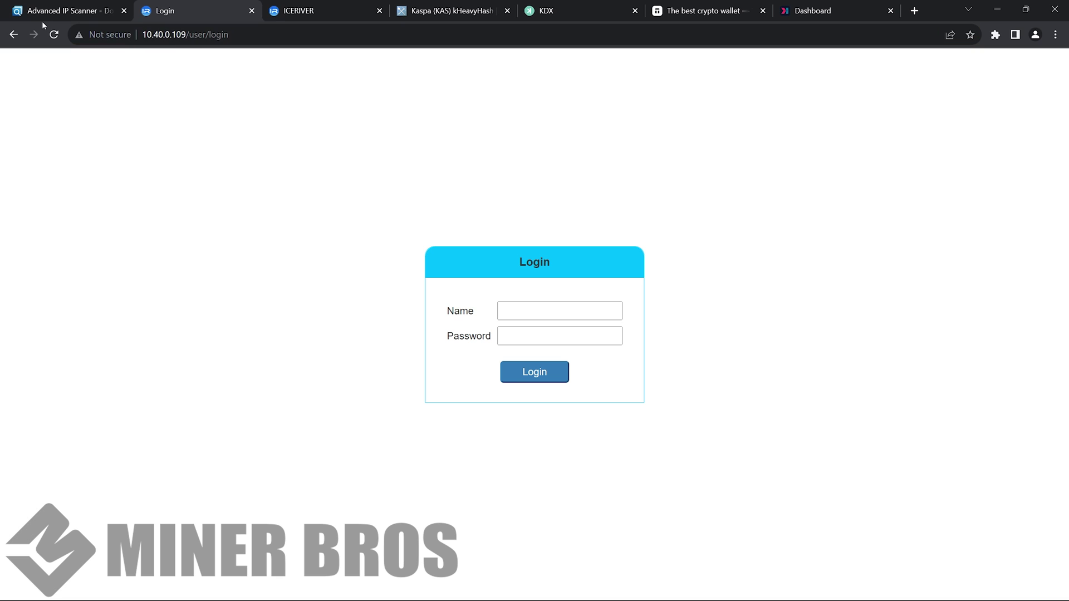
{"action": "key", "text": "ctrl+plus"}
{"action": "key", "text": "ctrl+plus"}
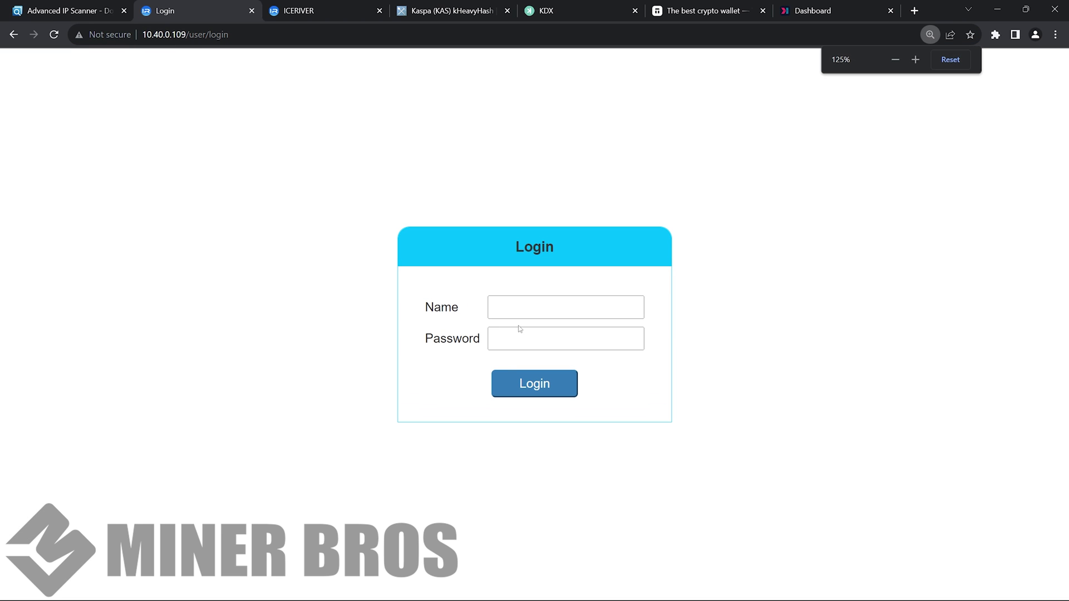
{"action": "left_click", "coordinate": [539, 302]}
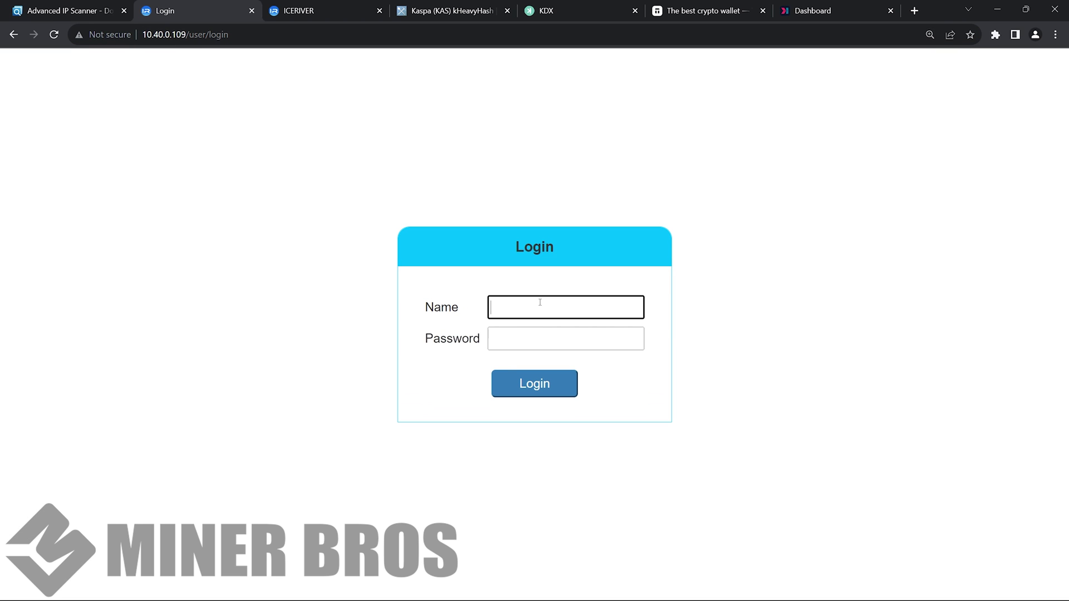
{"action": "type", "text": "admin"}
{"action": "key", "text": "Tab"}
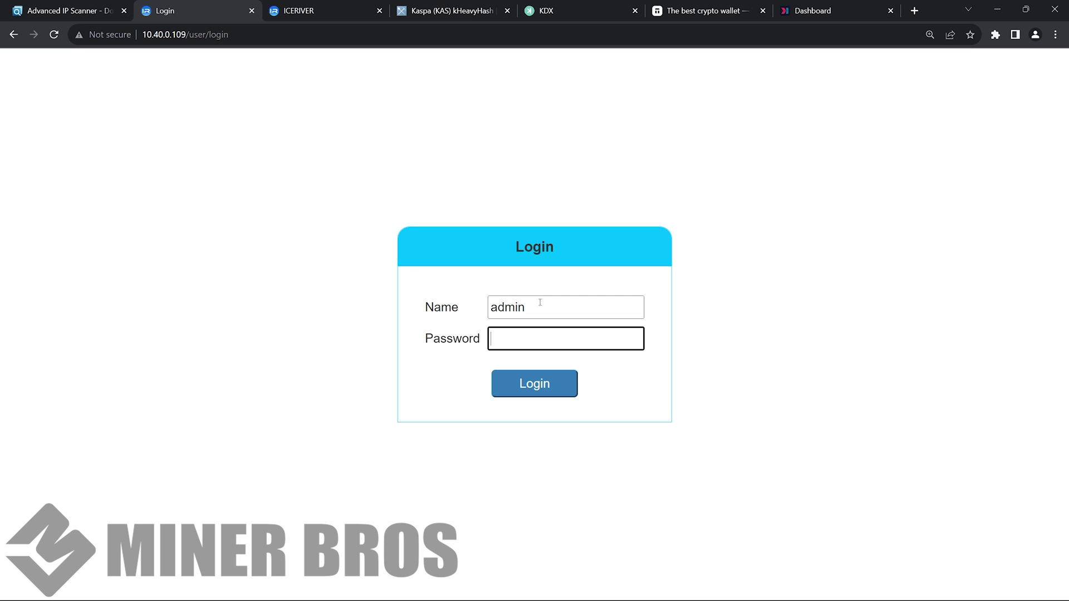
{"action": "type", "text": "********"}
{"action": "left_click_drag", "start_coordinate": [531, 338], "coordinate": [461, 341]}
{"action": "left_click", "coordinate": [540, 386]}
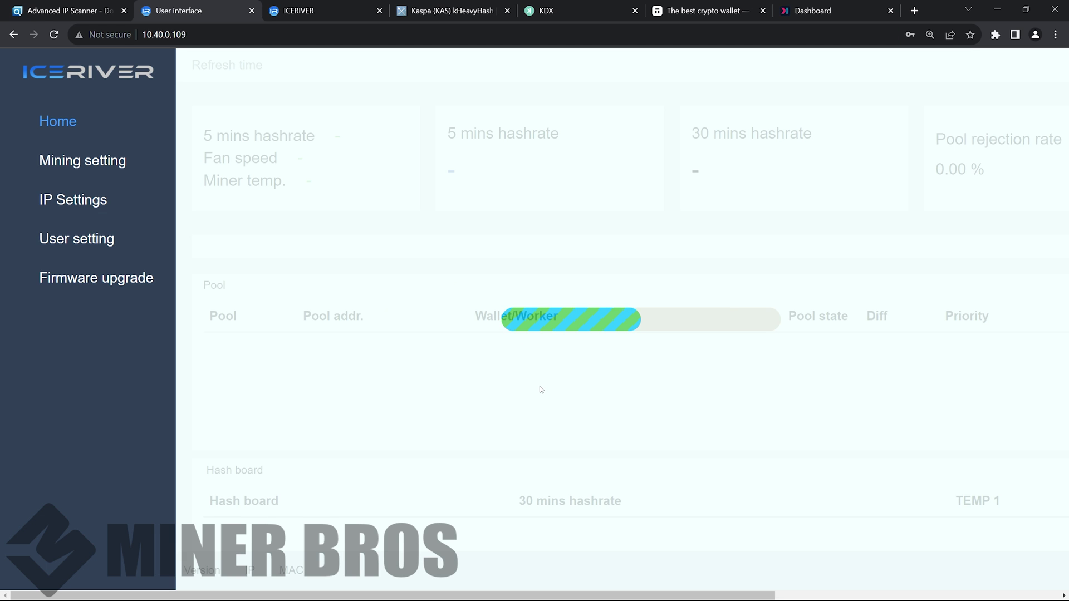
Step: Zoom out to 80% to review hashrate and pool 1 on Home, then open Firmware upgrade
{"action": "key", "text": "ctrl+minus"}
{"action": "key", "text": "ctrl+minus"}
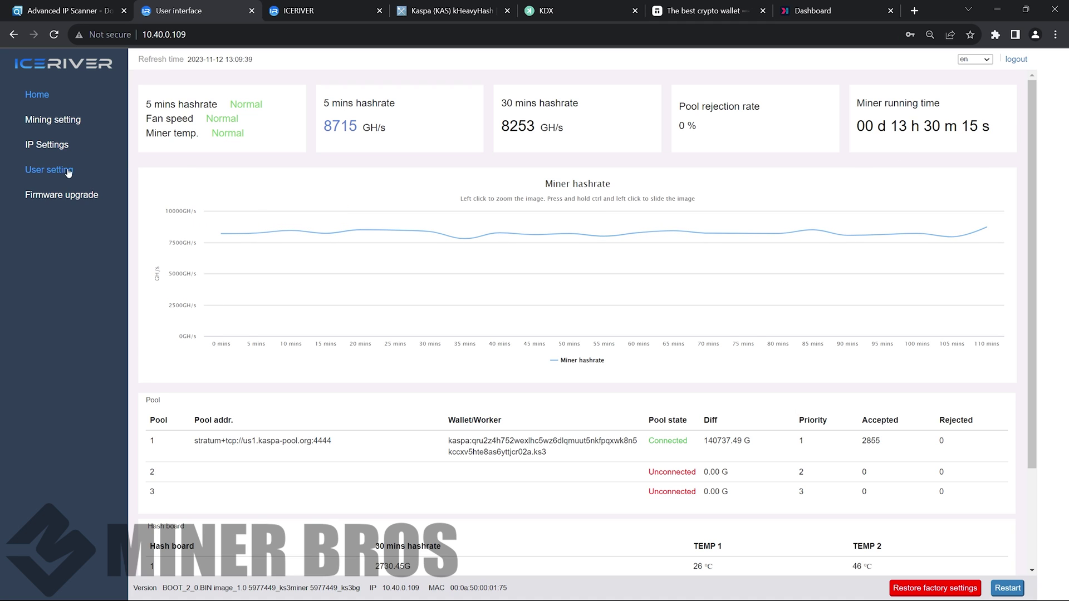
{"action": "left_click", "coordinate": [45, 198]}
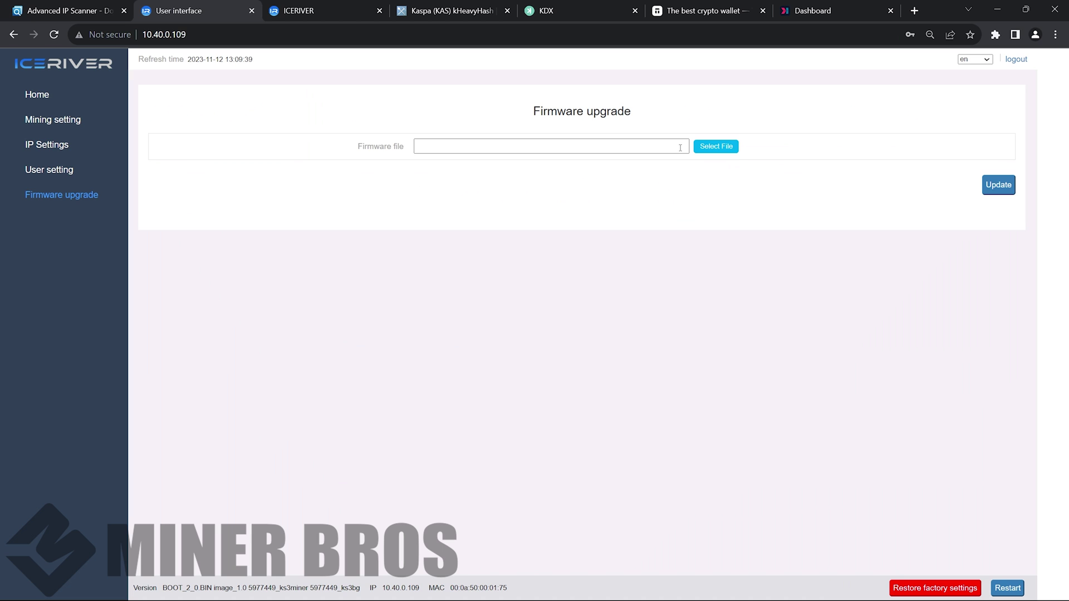
{"action": "left_click", "coordinate": [301, 10]}
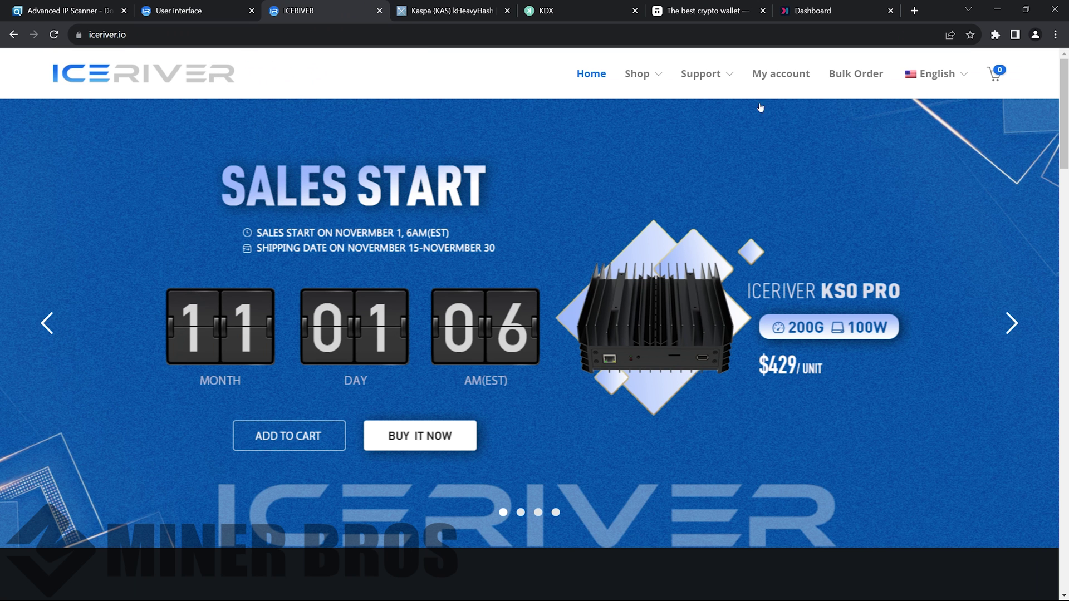
Step: Browse iceriver.io Support > Tutorial > Firmware Download and mark the KS3 build ICERIVER-KAS-KS3-20230916
{"action": "left_click", "coordinate": [703, 79]}
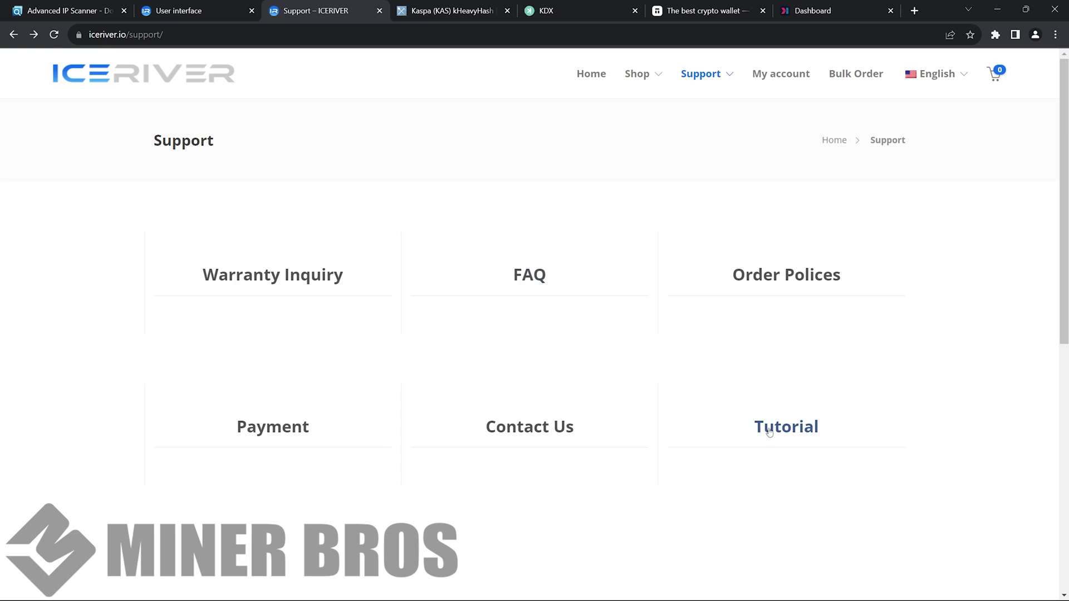
{"action": "left_click", "coordinate": [791, 437]}
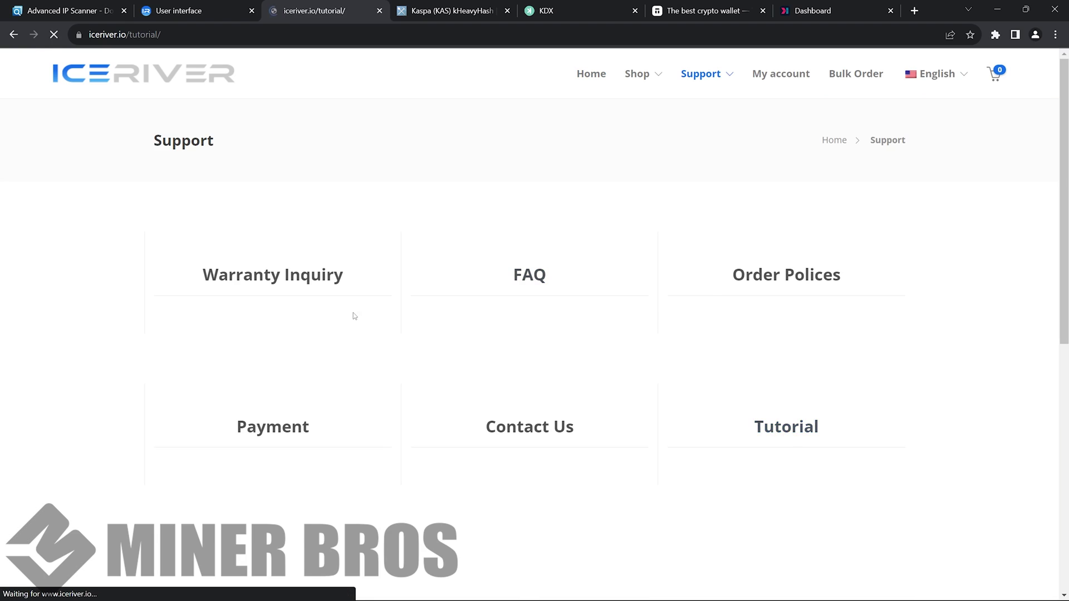
{"action": "scroll", "coordinate": [407, 344], "scroll_direction": "down", "scroll_amount": 8}
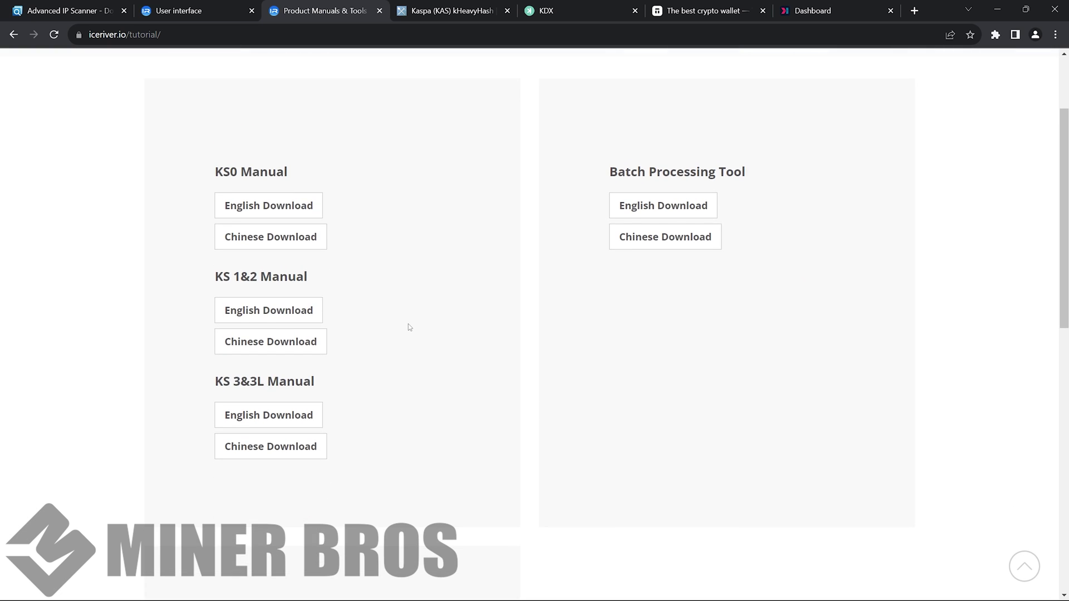
{"action": "left_click", "coordinate": [254, 352]}
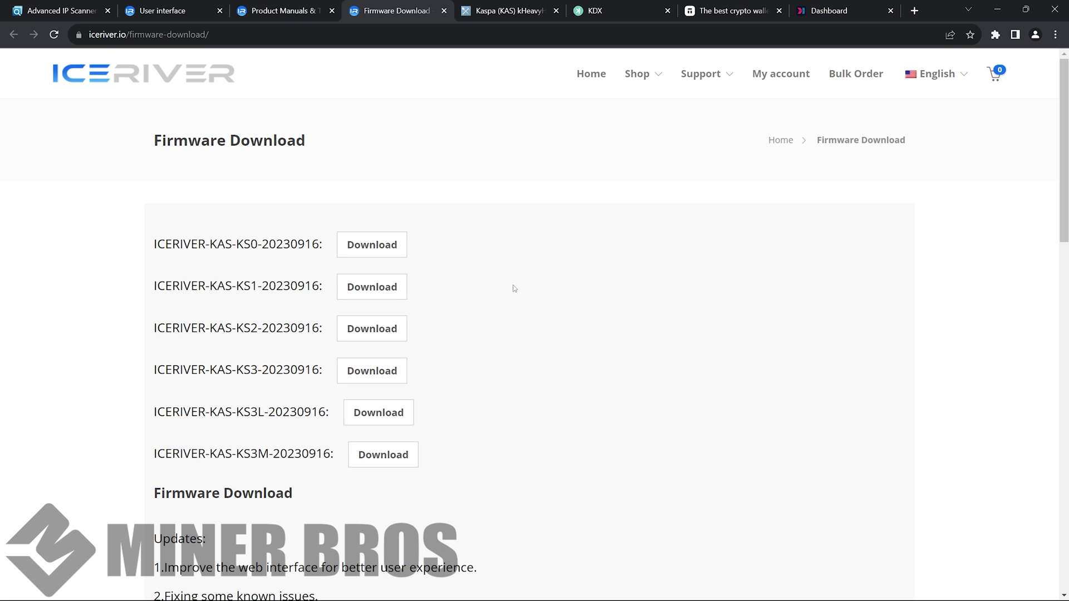
{"action": "scroll", "coordinate": [295, 236], "scroll_direction": "down", "scroll_amount": 1}
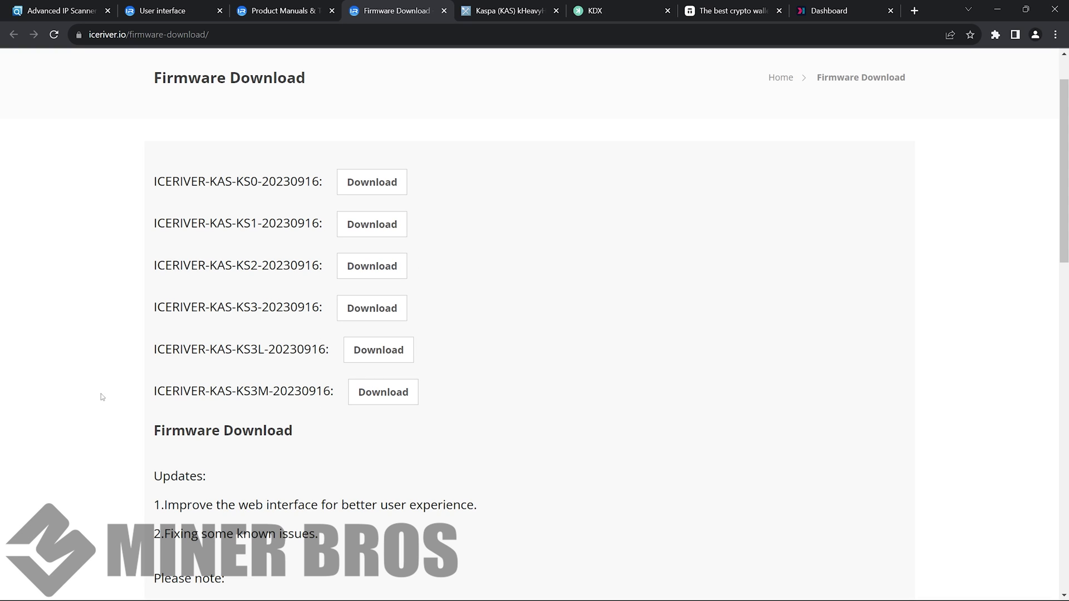
{"action": "left_click_drag", "start_coordinate": [250, 313], "coordinate": [319, 312]}
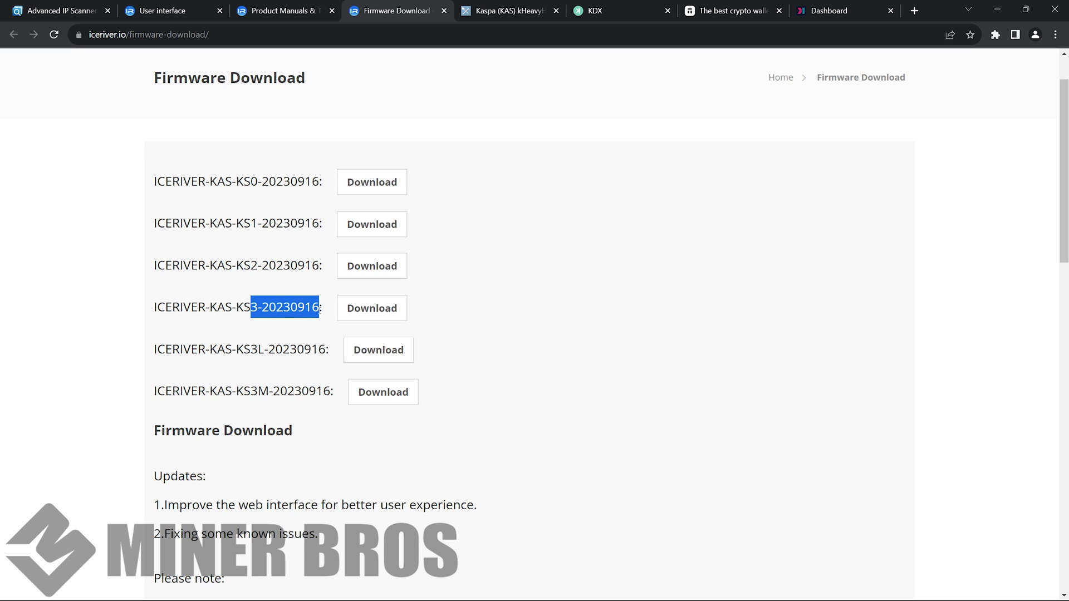
{"action": "left_click", "coordinate": [186, 14]}
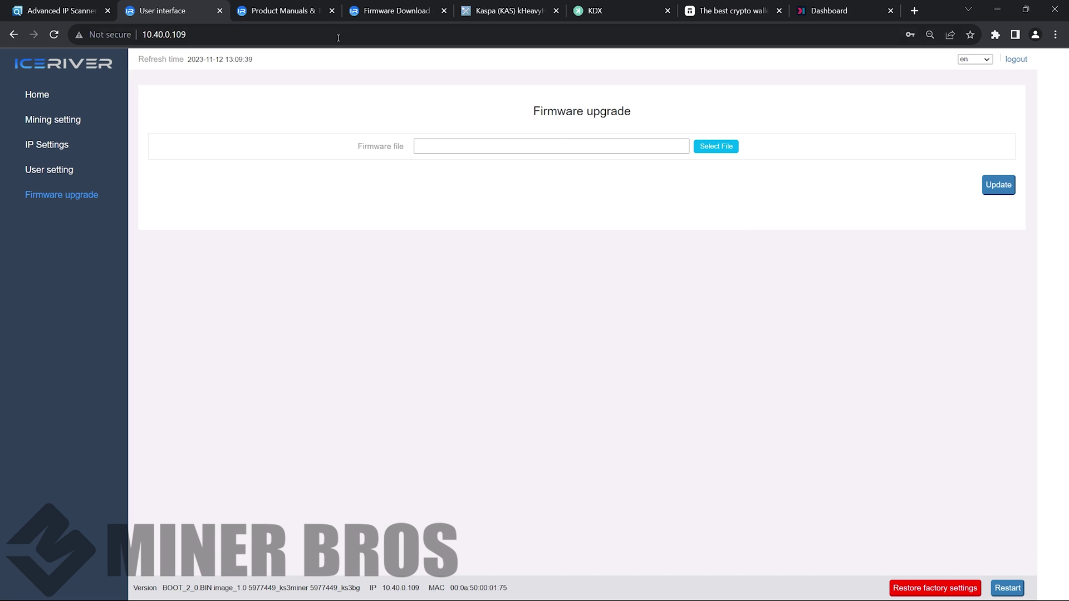
{"action": "key", "text": "ctrl+Tab"}
Step: Return to the miner interface's Home dashboard showing 8715 GH/s with pool 1 connected
{"action": "left_click", "coordinate": [393, 12]}
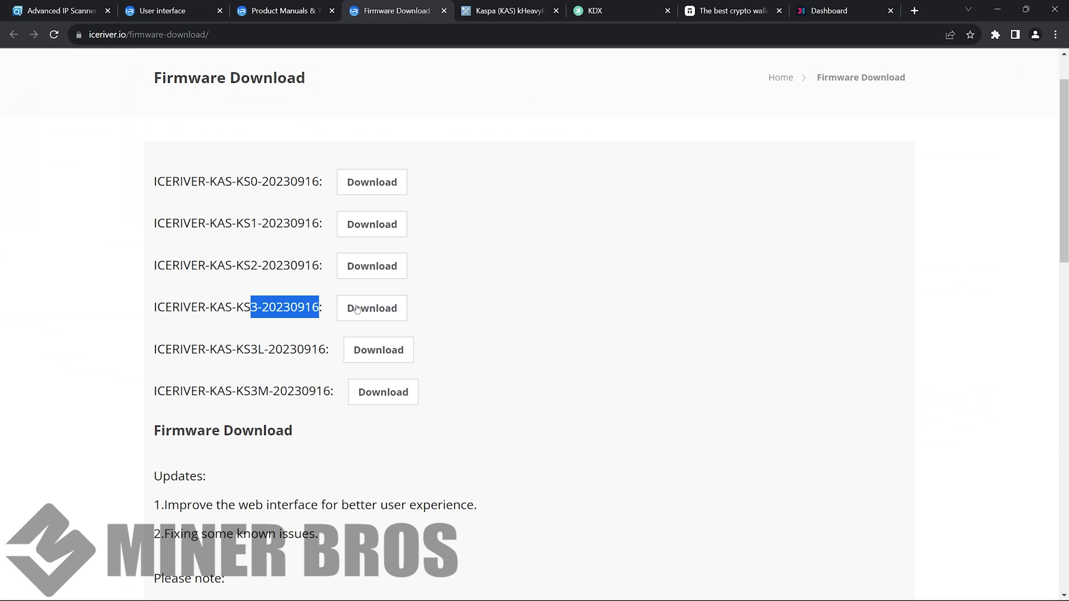
{"action": "left_click", "coordinate": [195, 8]}
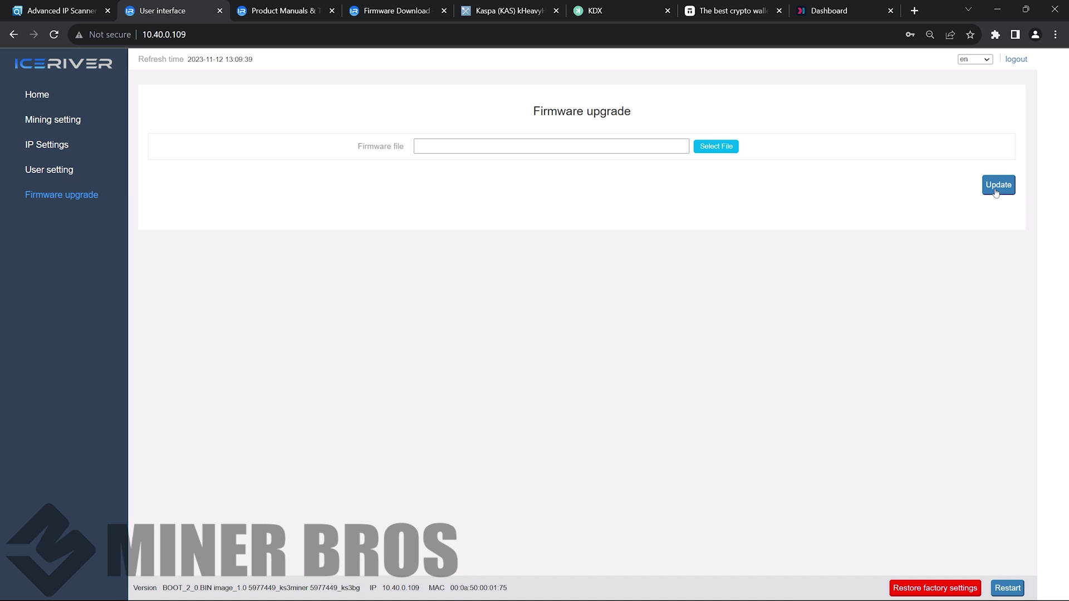
{"action": "left_click", "coordinate": [36, 96]}
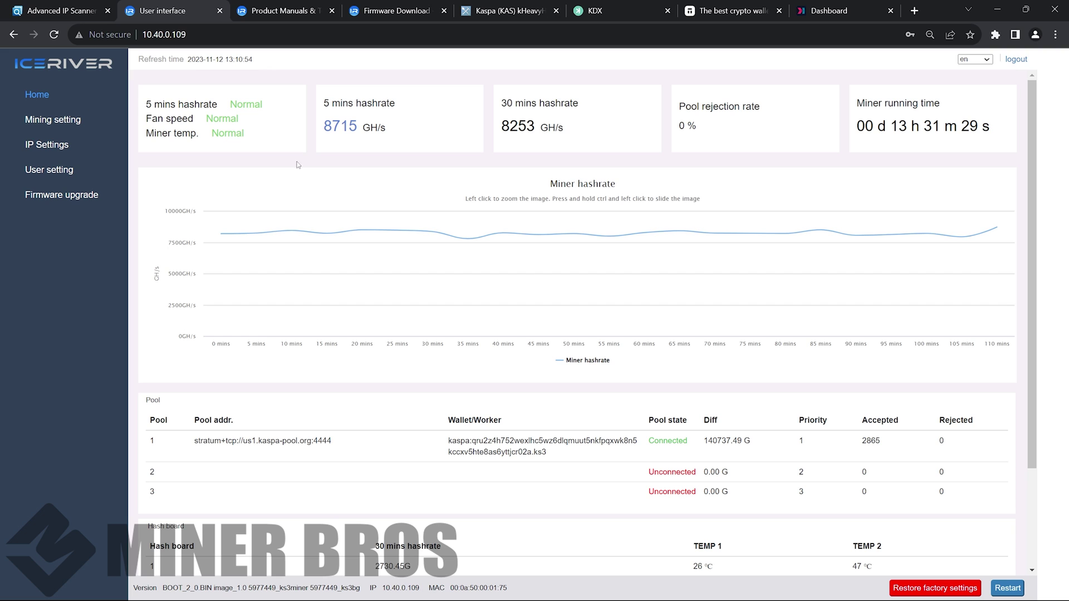
Step: Open Mining setting and select the current Pool1 address, then switch to MiningPoolStats' Kaspa list
{"action": "left_click", "coordinate": [51, 126]}
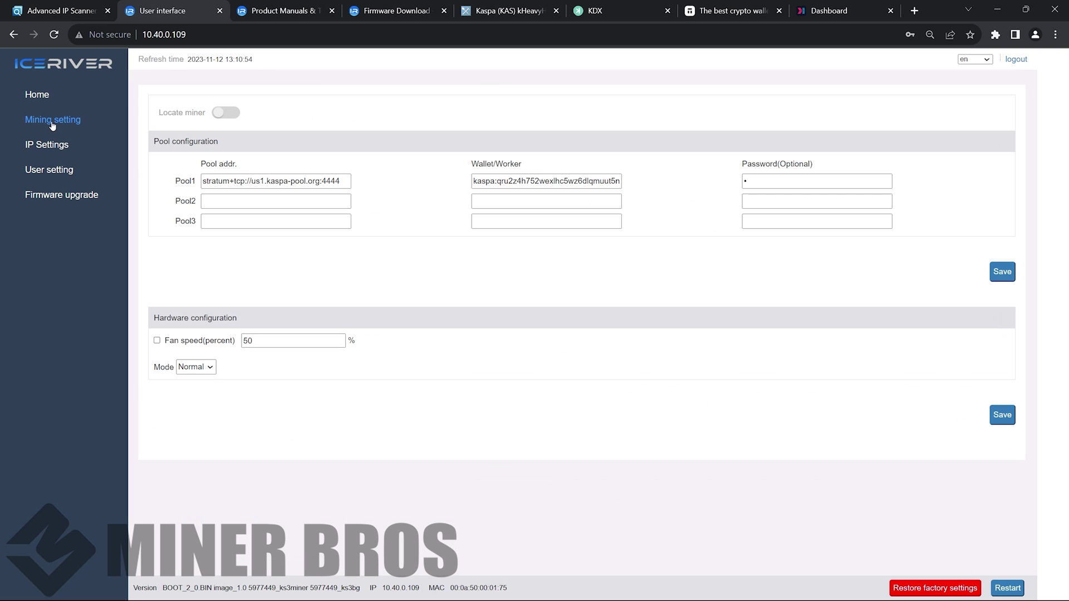
{"action": "left_click_drag", "start_coordinate": [344, 181], "coordinate": [201, 181]}
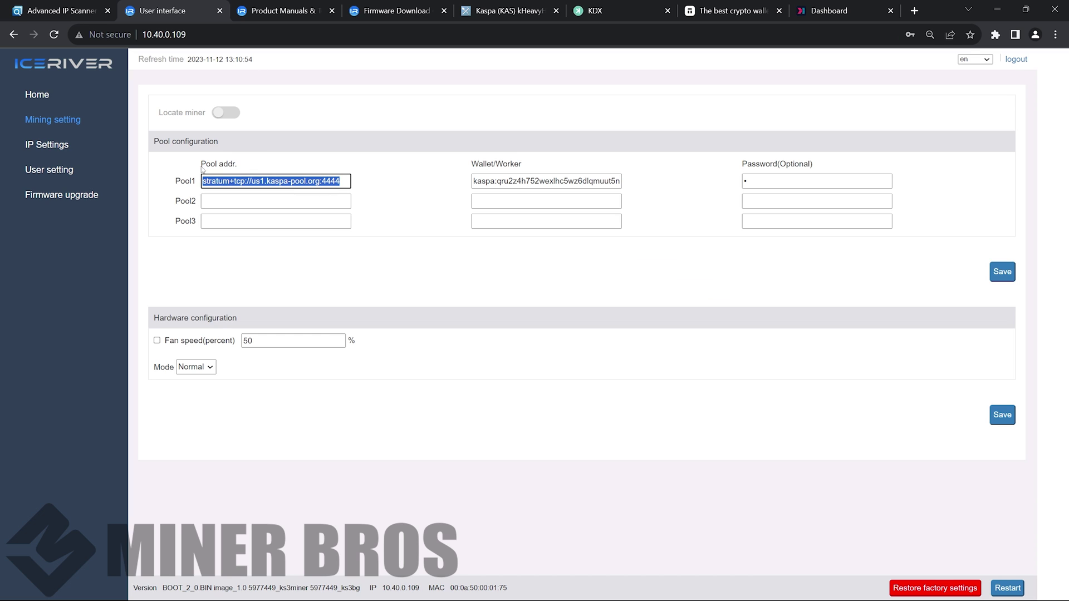
{"action": "left_click", "coordinate": [370, 178]}
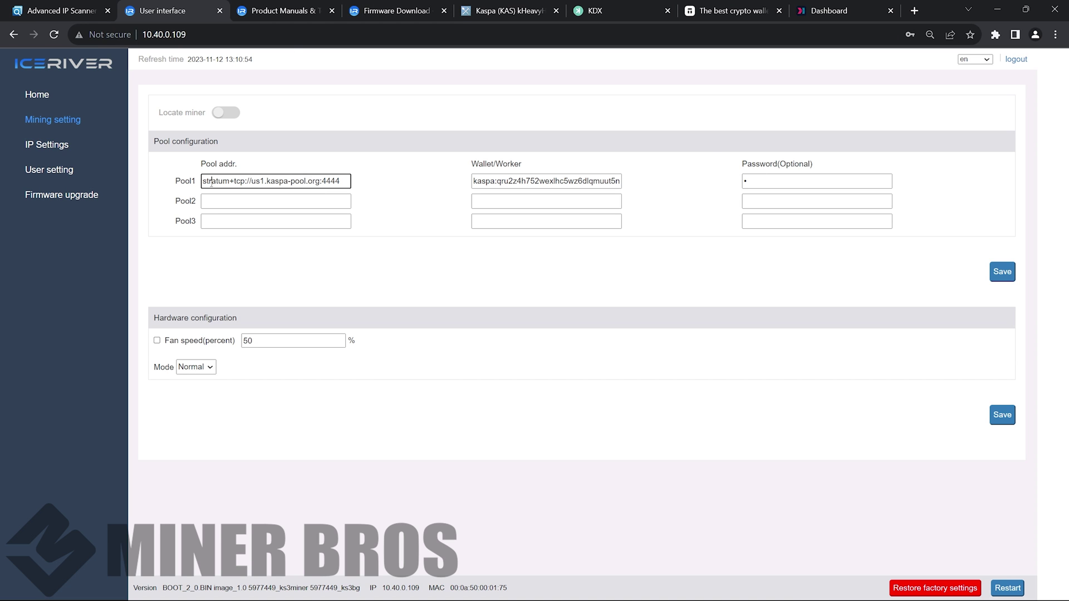
{"action": "left_click_drag", "start_coordinate": [202, 181], "coordinate": [356, 169]}
{"action": "left_click", "coordinate": [472, 12]}
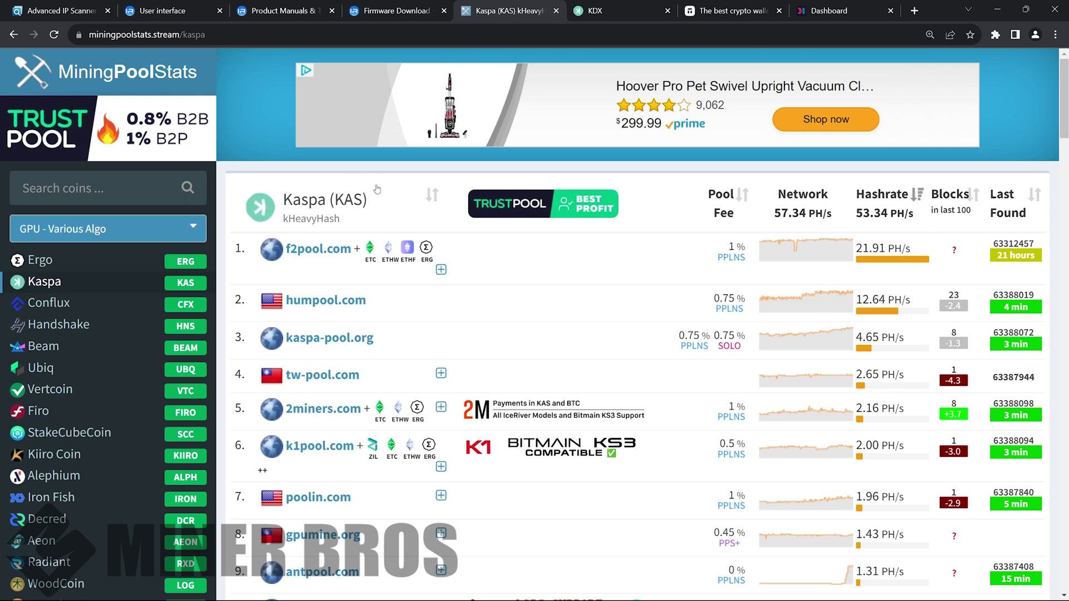
Step: Scroll through the MiningPoolStats Kaspa pool rankings and open kaspa-pool.org in a new tab
{"action": "scroll", "coordinate": [371, 186], "scroll_direction": "down", "scroll_amount": 1}
{"action": "scroll", "coordinate": [371, 186], "scroll_direction": "down", "scroll_amount": 2, "text": "ctrl"}
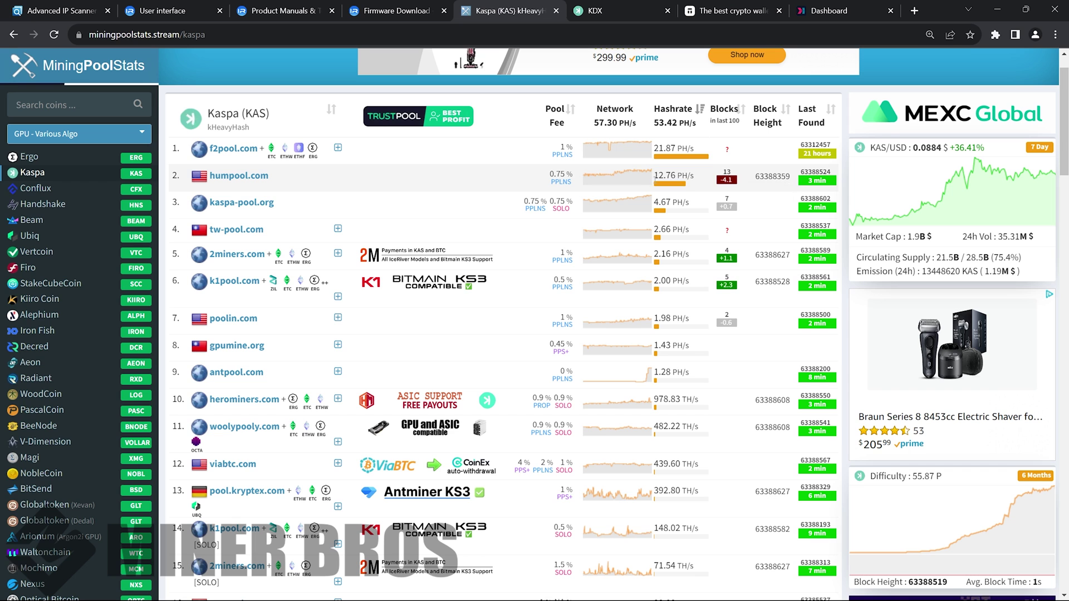
{"action": "scroll", "coordinate": [614, 165], "scroll_direction": "down", "scroll_amount": 2, "text": "ctrl"}
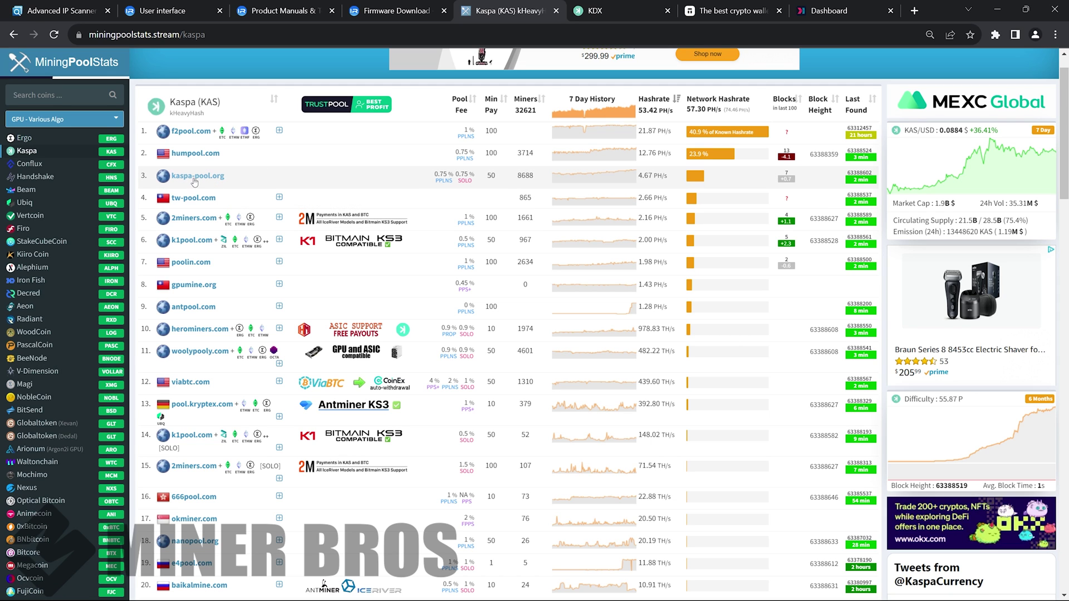
{"action": "left_click", "coordinate": [205, 177]}
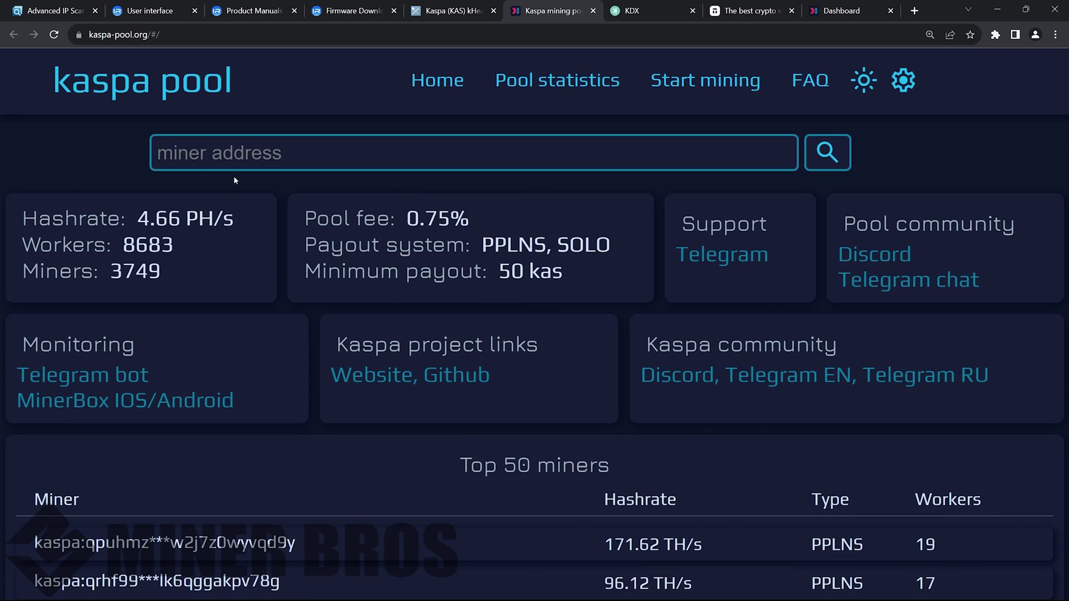
Step: Zoom out kaspa-pool.org, open Start mining, and pick a location to list the us1, eu1, br1 addresses
{"action": "key", "text": "ctrl+minus"}
{"action": "key", "text": "ctrl+minus"}
{"action": "key", "text": "ctrl+minus"}
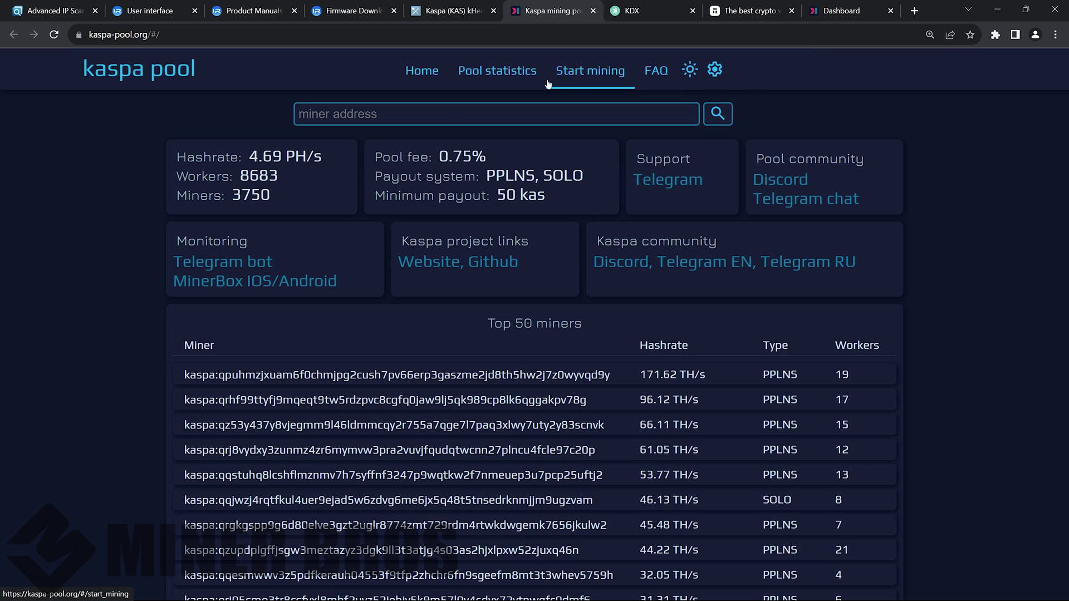
{"action": "left_click", "coordinate": [577, 80]}
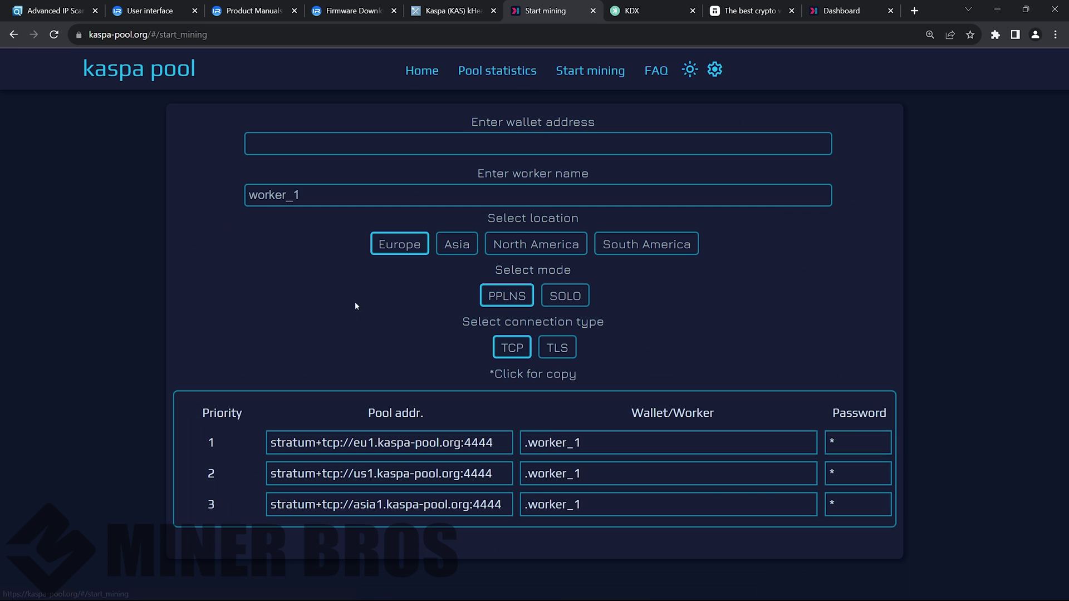
{"action": "left_click", "coordinate": [532, 251]}
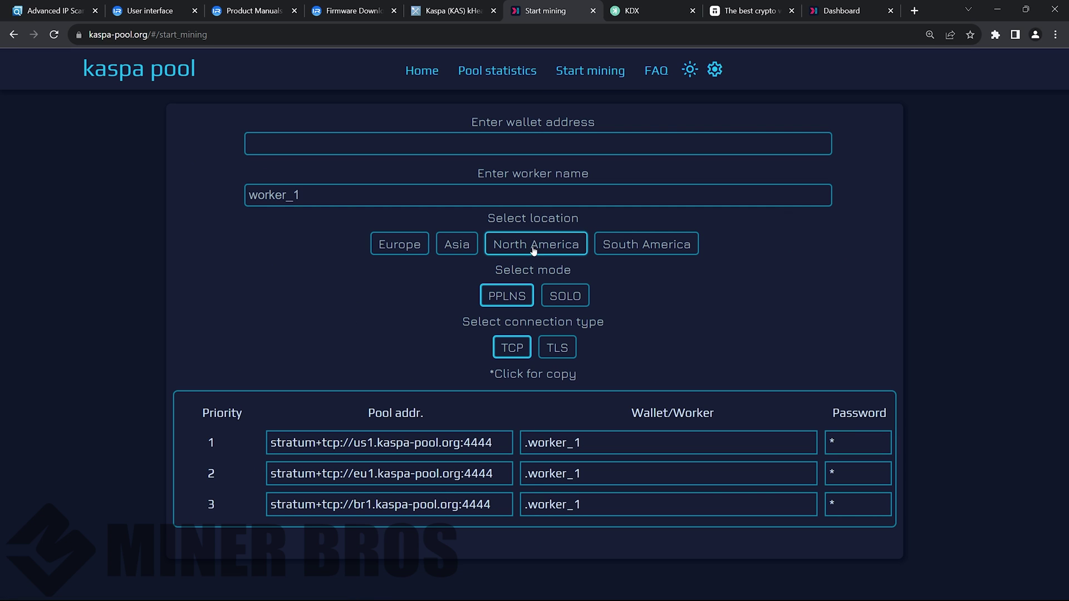
{"action": "left_click", "coordinate": [456, 247]}
Step: Copy the North America us1 address from kaspa-pool and paste it over the Pool1 address
{"action": "left_click", "coordinate": [554, 249]}
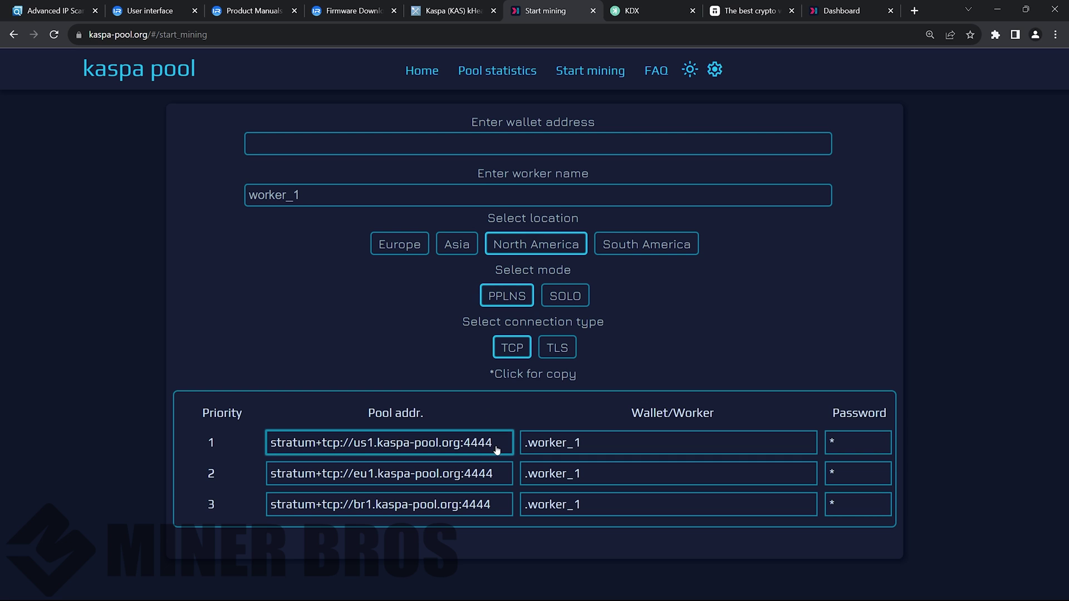
{"action": "left_click_drag", "start_coordinate": [502, 443], "coordinate": [271, 444]}
{"action": "key", "text": "ctrl+c"}
{"action": "left_click", "coordinate": [339, 444]}
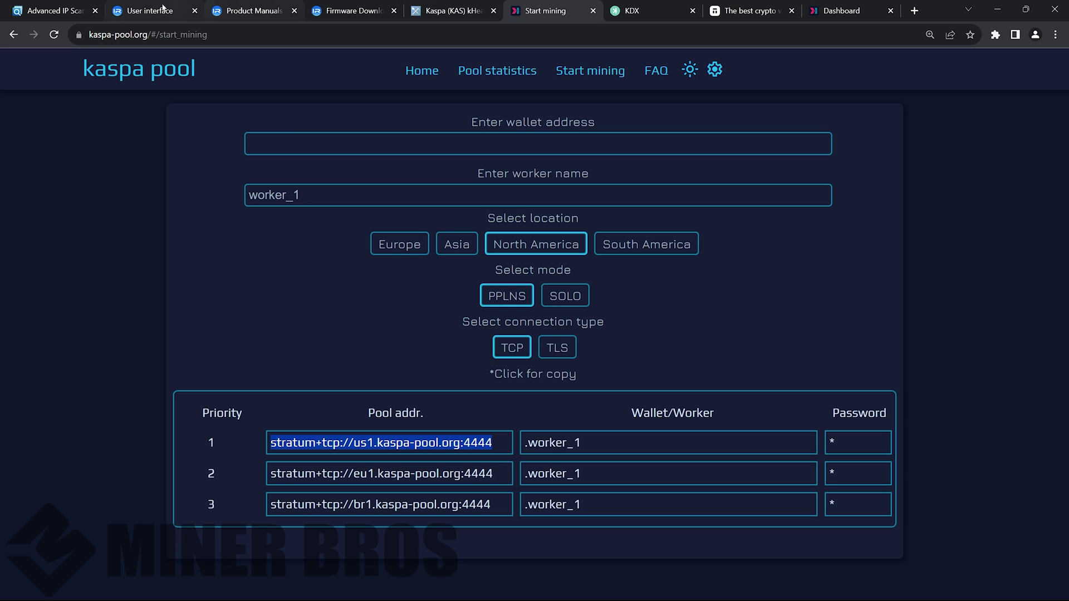
{"action": "left_click", "coordinate": [167, 10]}
{"action": "left_click_drag", "start_coordinate": [346, 182], "coordinate": [18, 186]}
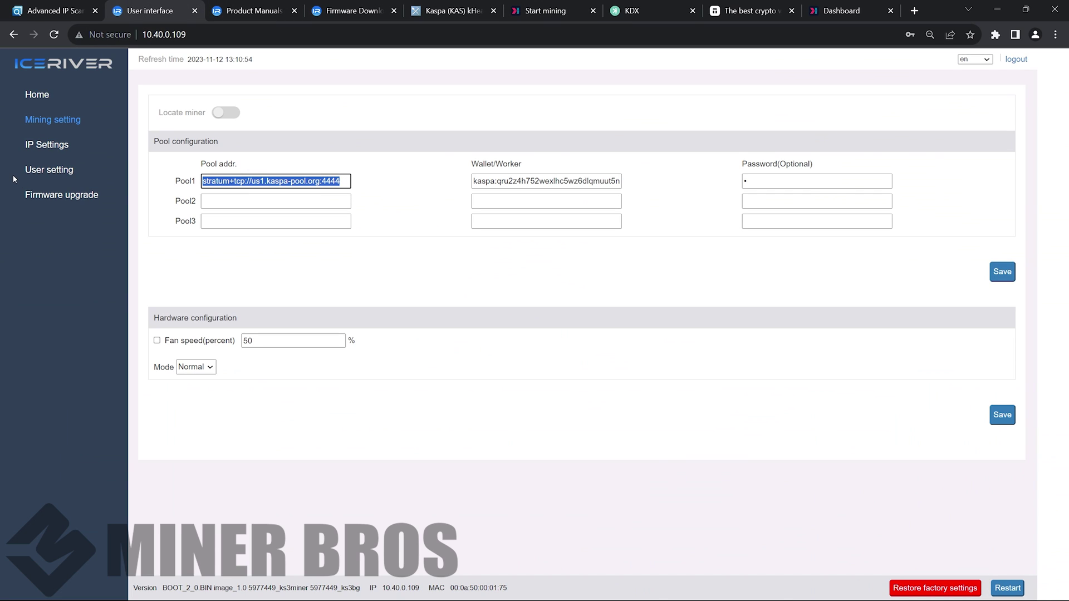
{"action": "key", "text": "ctrl+v"}
Step: Paste the eu1 address into Pool2 as stratum+tcp://eu1.kaspa-pool.org:4444
{"action": "left_click", "coordinate": [207, 206]}
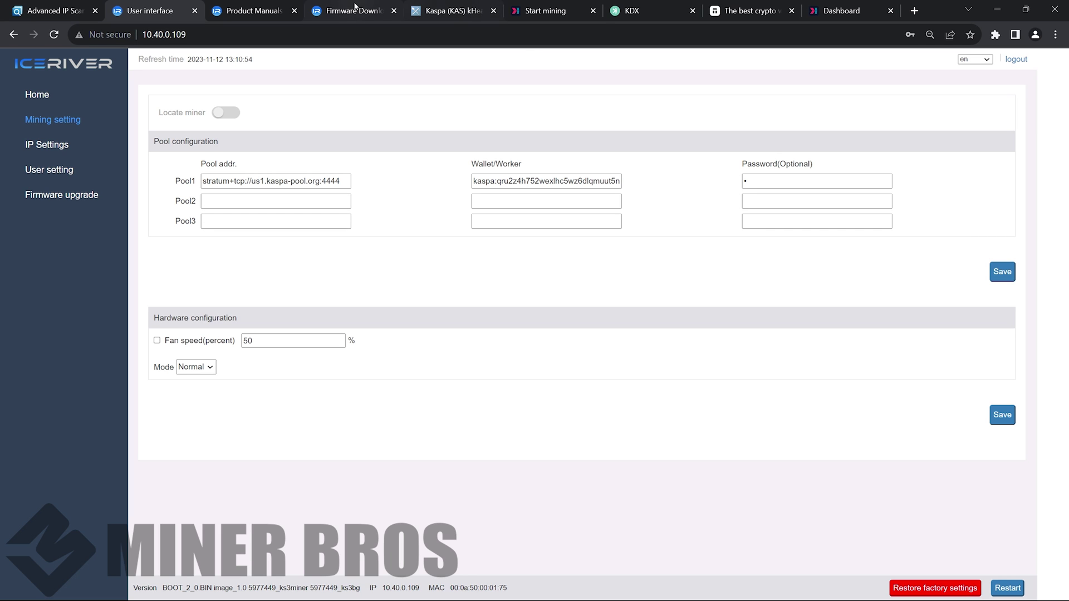
{"action": "left_click", "coordinate": [546, 11]}
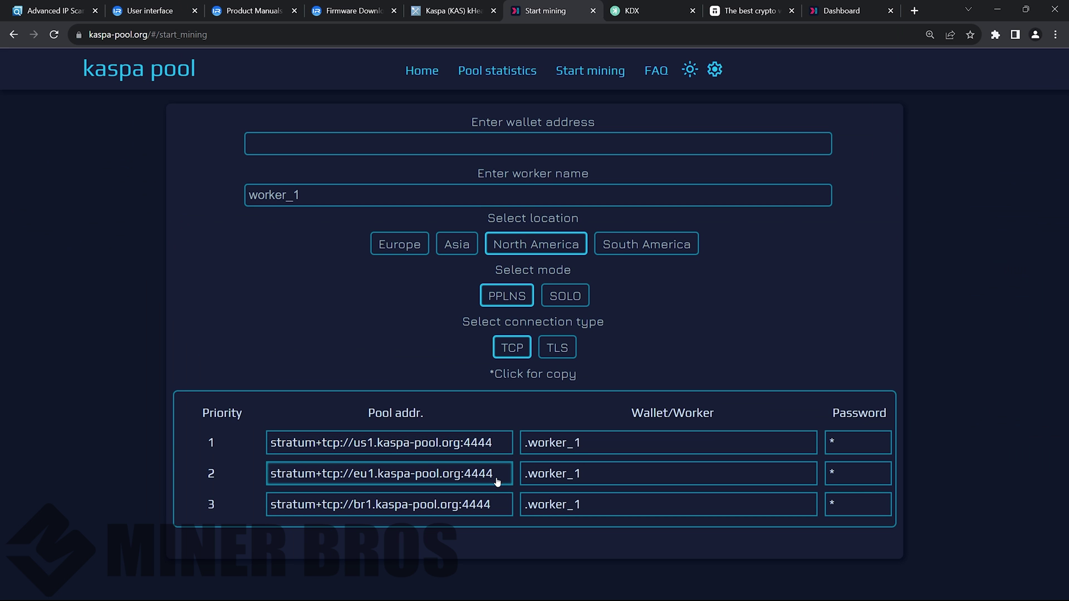
{"action": "left_click", "coordinate": [298, 485]}
{"action": "left_click", "coordinate": [367, 486]}
{"action": "key", "text": "ctrl+c"}
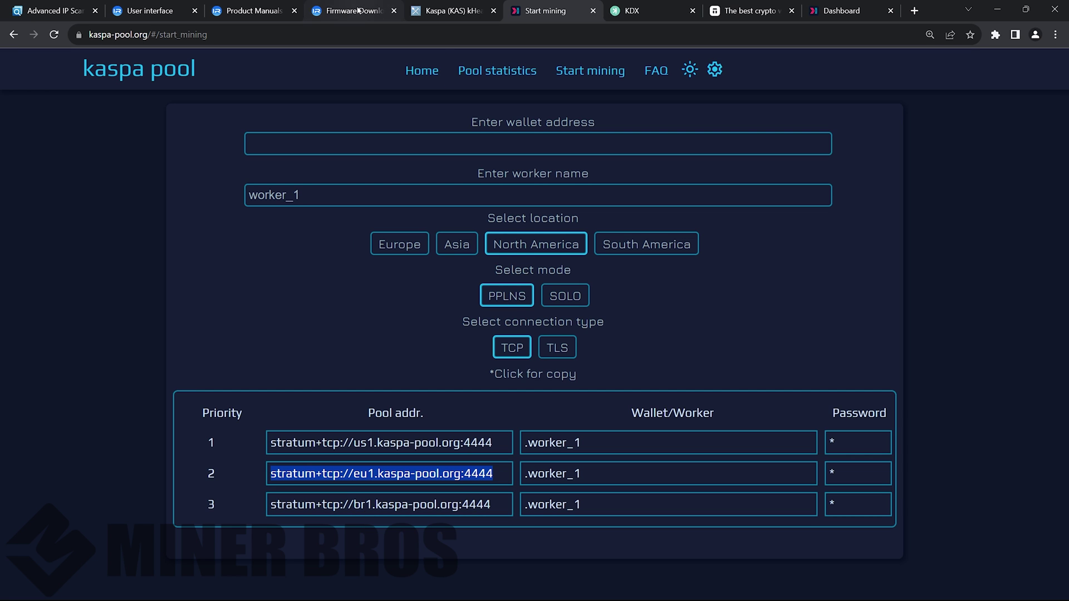
{"action": "left_click", "coordinate": [157, 11]}
{"action": "left_click", "coordinate": [275, 201]}
{"action": "key", "text": "ctrl+v"}
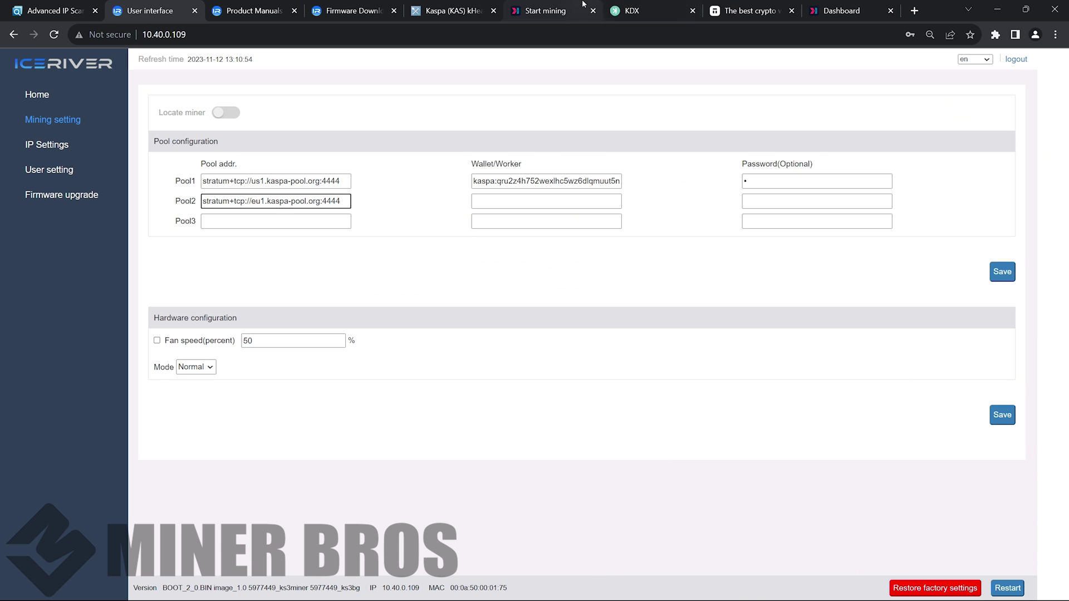
Step: Paste the br1 address into Pool3 as stratum+tcp://br1.kaspa-pool.org:4444
{"action": "left_click", "coordinate": [548, 11]}
{"action": "left_click", "coordinate": [497, 505]}
{"action": "key", "text": "ctrl+c"}
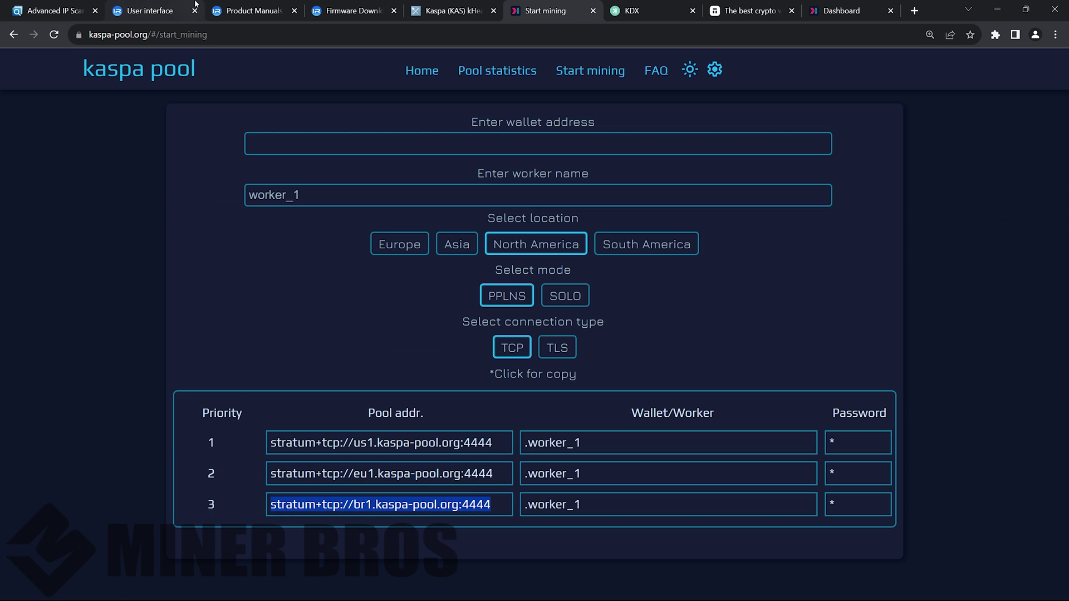
{"action": "left_click", "coordinate": [157, 11]}
{"action": "left_click", "coordinate": [295, 222]}
{"action": "key", "text": "ctrl+v"}
{"action": "left_click", "coordinate": [382, 218]}
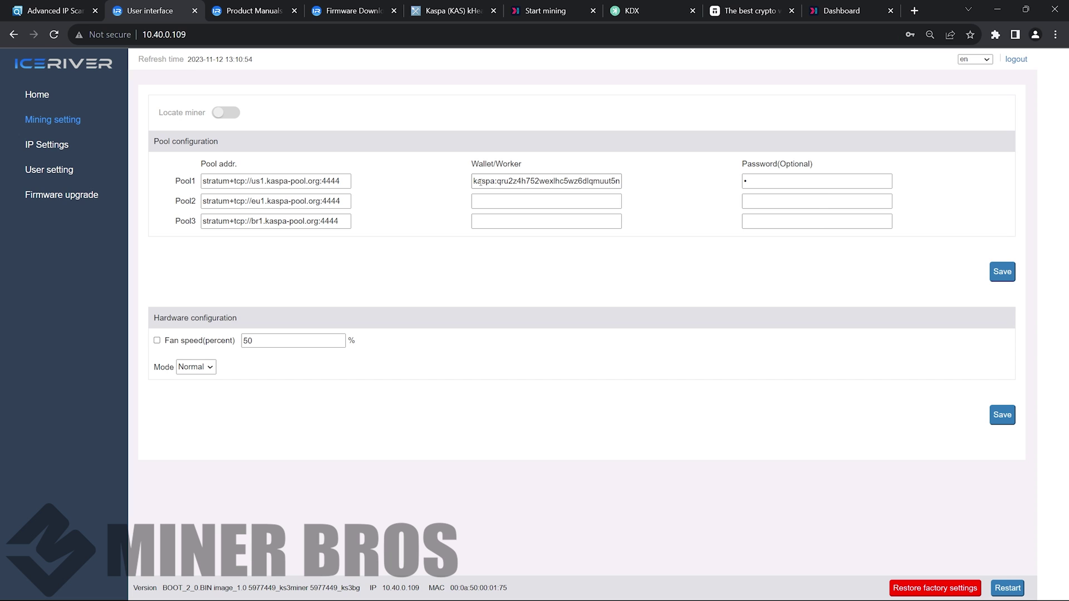
{"action": "left_click", "coordinate": [479, 182]}
Step: Compare the Pool1 wallet address against the KDX and Tangem wallet pages
{"action": "key", "text": "ctrl+a"}
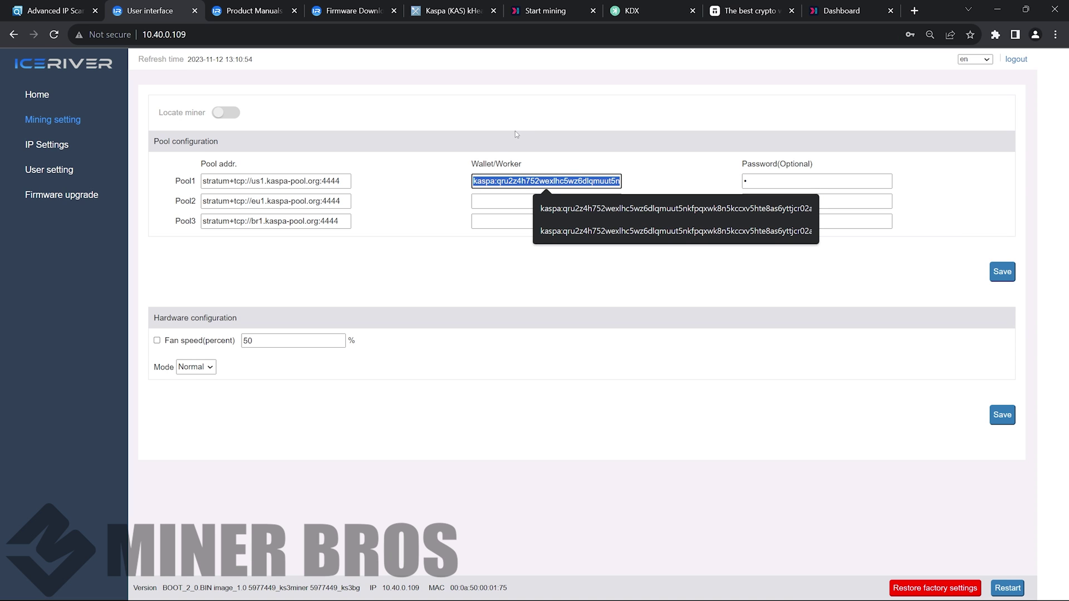
{"action": "left_click", "coordinate": [506, 176]}
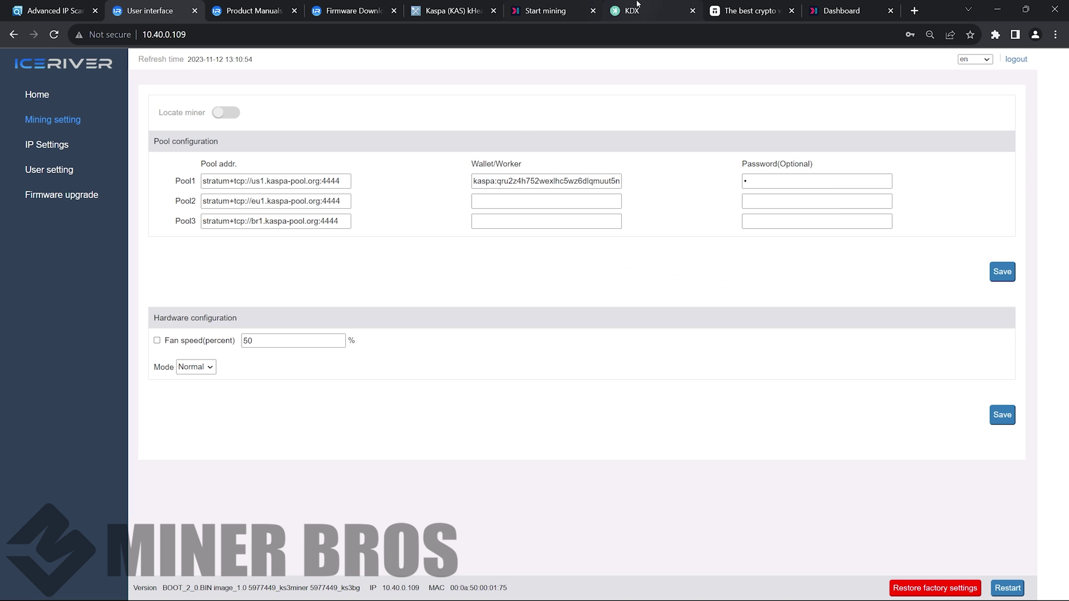
{"action": "left_click", "coordinate": [640, 6]}
{"action": "left_click", "coordinate": [725, 5]}
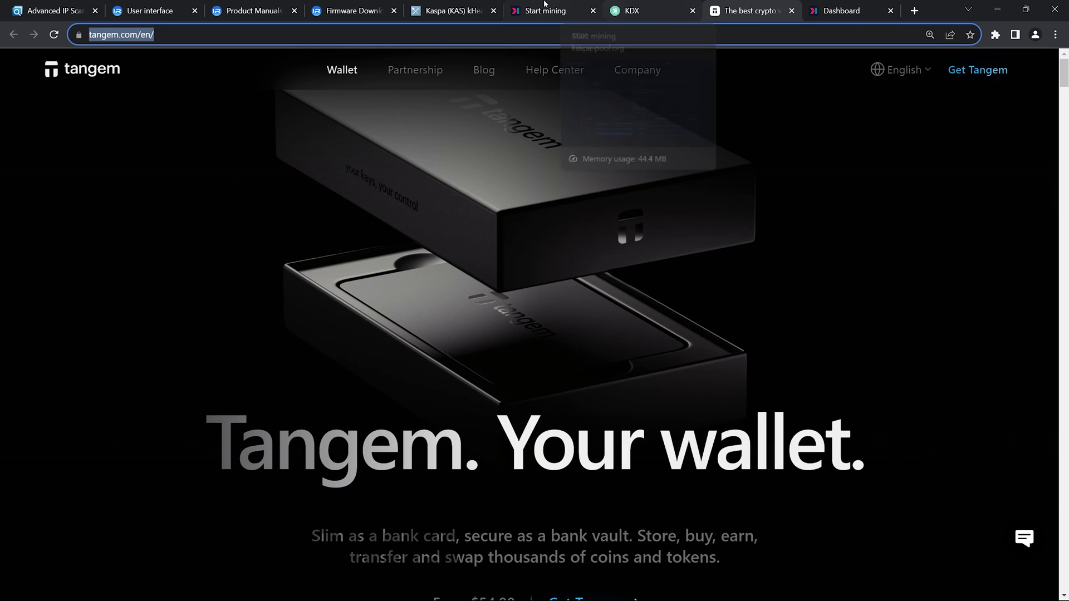
{"action": "left_click", "coordinate": [150, 4]}
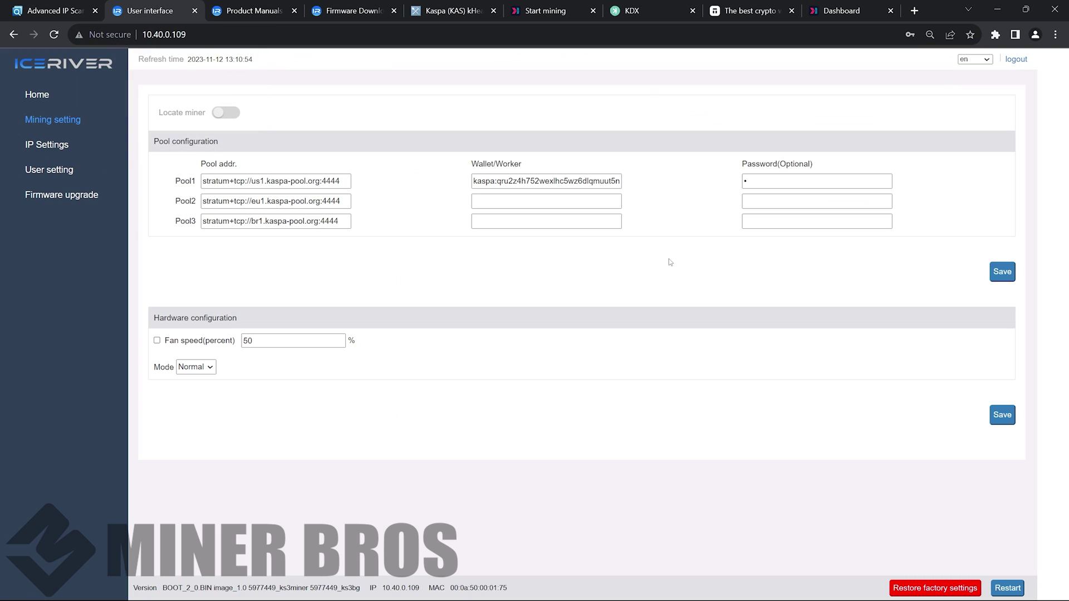
Step: Paste the Pool1 wallet into Pool2 and change its worker suffix to .ks3
{"action": "triple_click", "coordinate": [473, 181]}
{"action": "key", "text": "ctrl+c"}
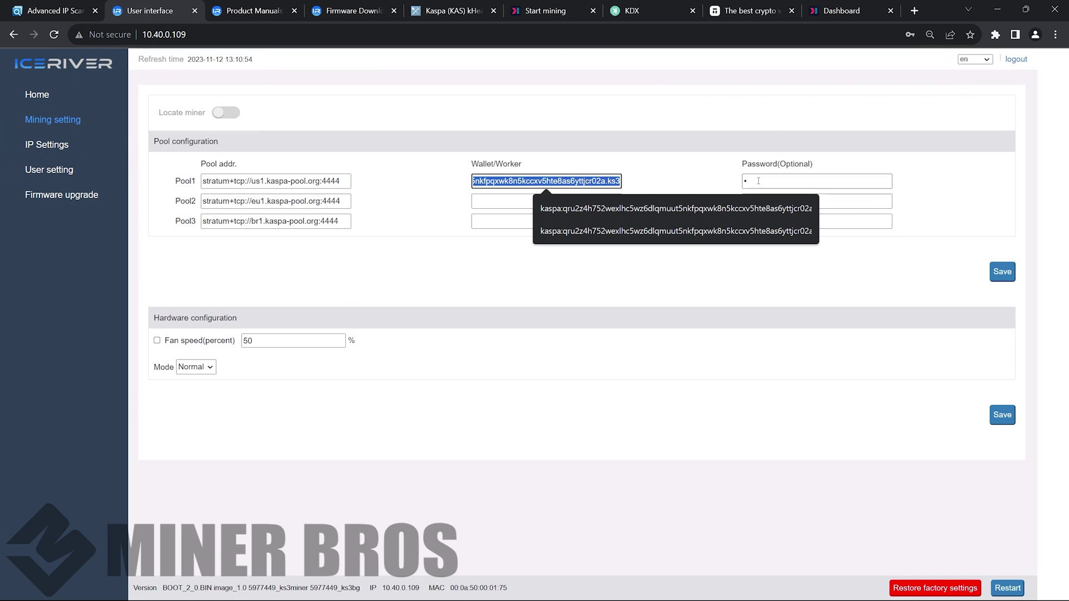
{"action": "key", "text": "Tab"}
{"action": "key", "text": "ctrl+v"}
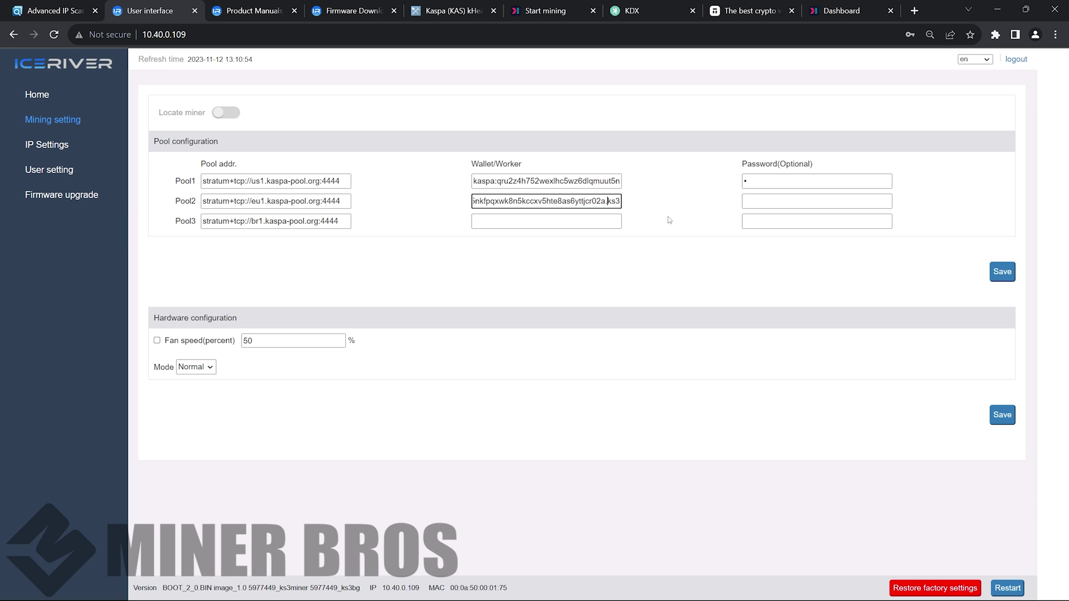
{"action": "key", "text": "Left"}
{"action": "key", "text": "Left"}
{"action": "key", "text": "Left"}
{"action": "key", "text": "BackSpace"}
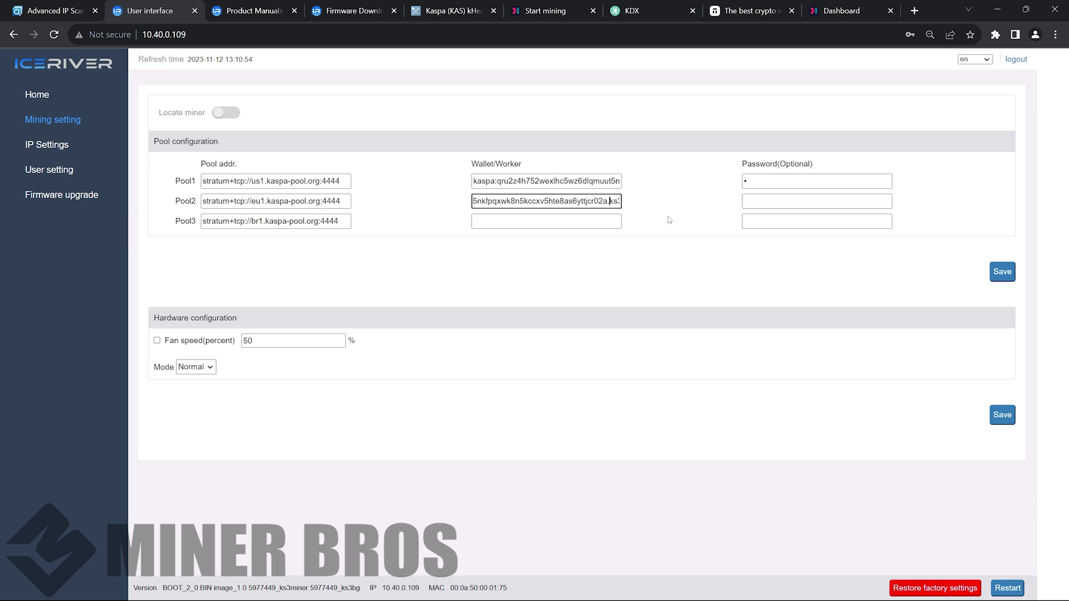
{"action": "key", "text": "Delete"}
{"action": "key", "text": "Delete"}
{"action": "key", "text": "Delete"}
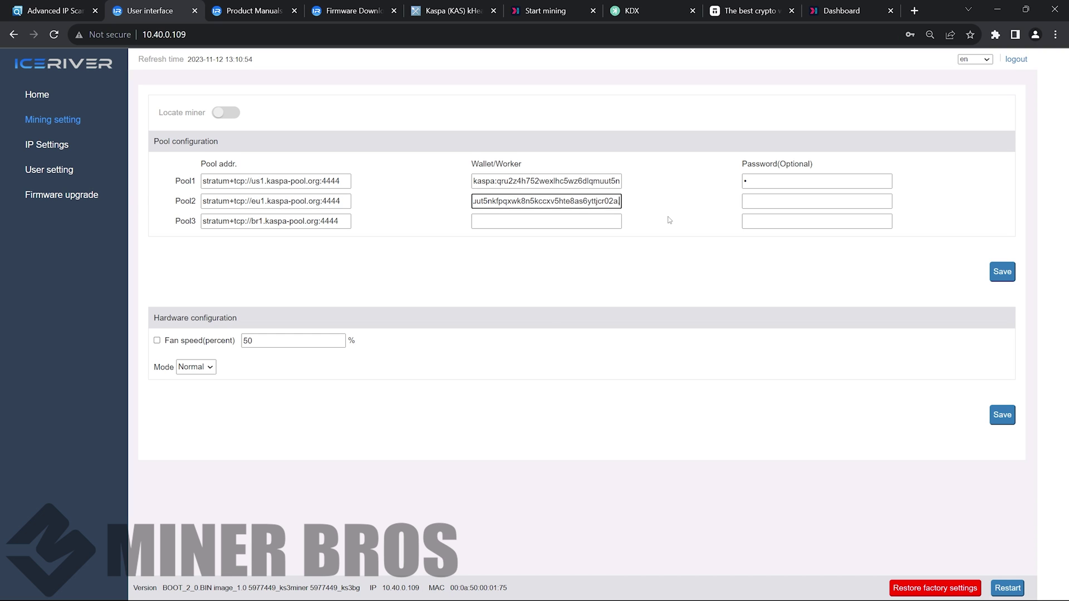
{"action": "type", "text": ".ks3"}
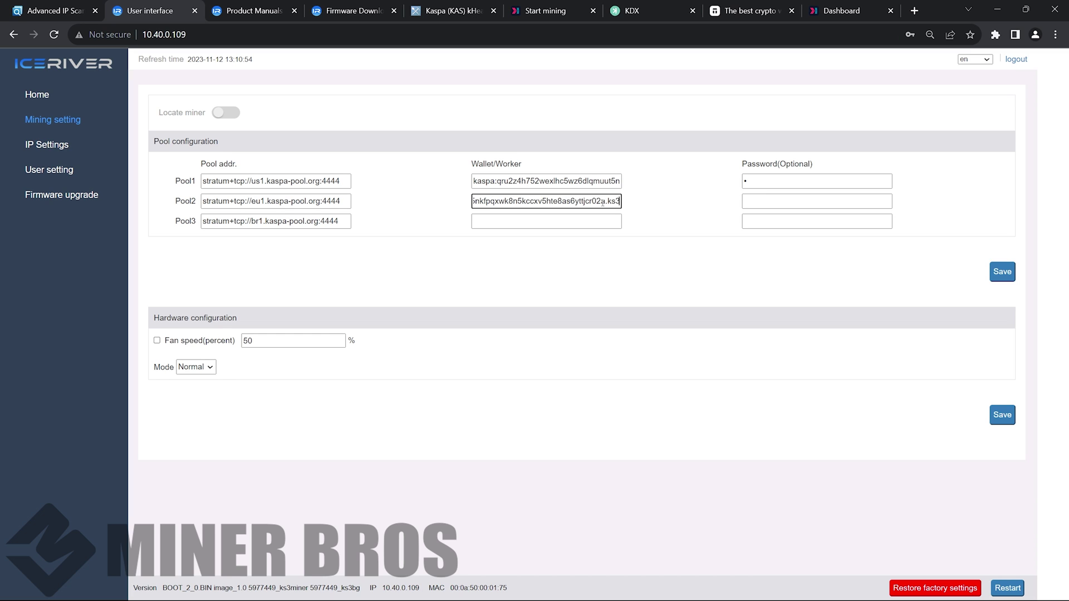
Step: Copy Pool2's wallet.ks3 value into Pool3's Wallet/Worker field
{"action": "triple_click", "coordinate": [601, 199]}
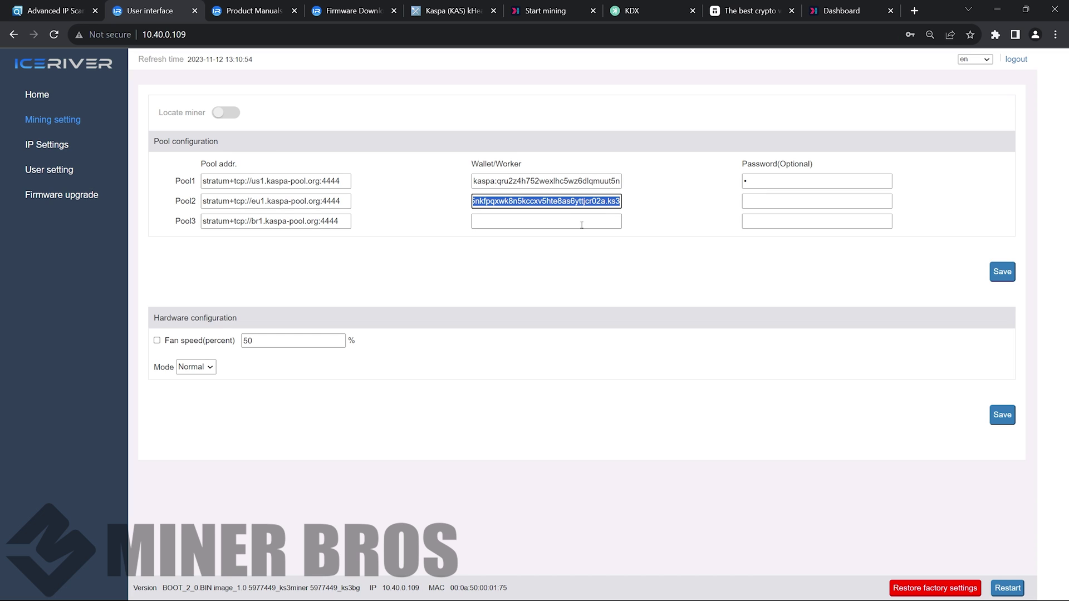
{"action": "left_click", "coordinate": [581, 225]}
{"action": "key", "text": "ctrl+v"}
{"action": "left_click", "coordinate": [551, 265]}
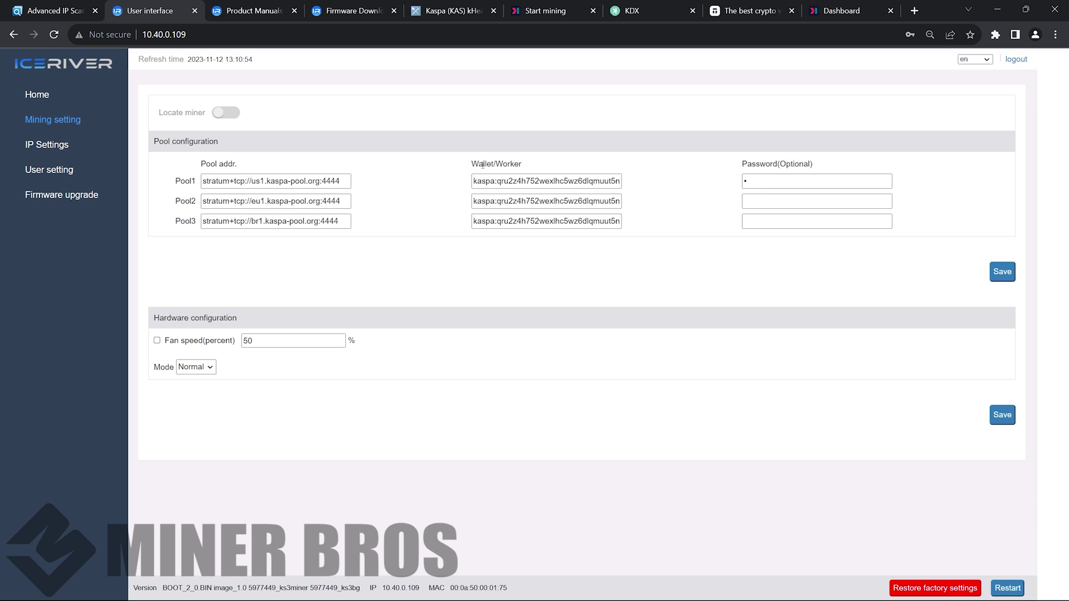
{"action": "left_click", "coordinate": [569, 203]}
{"action": "key", "text": "ctrl+a"}
{"action": "left_click", "coordinate": [665, 217]}
{"action": "triple_click", "coordinate": [556, 181]}
{"action": "left_click", "coordinate": [714, 169]}
{"action": "left_click", "coordinate": [749, 182]}
{"action": "left_click", "coordinate": [753, 202]}
{"action": "type", "text": "x"}
{"action": "left_click", "coordinate": [758, 223]}
{"action": "left_click", "coordinate": [649, 281]}
{"action": "left_click", "coordinate": [1002, 272]}
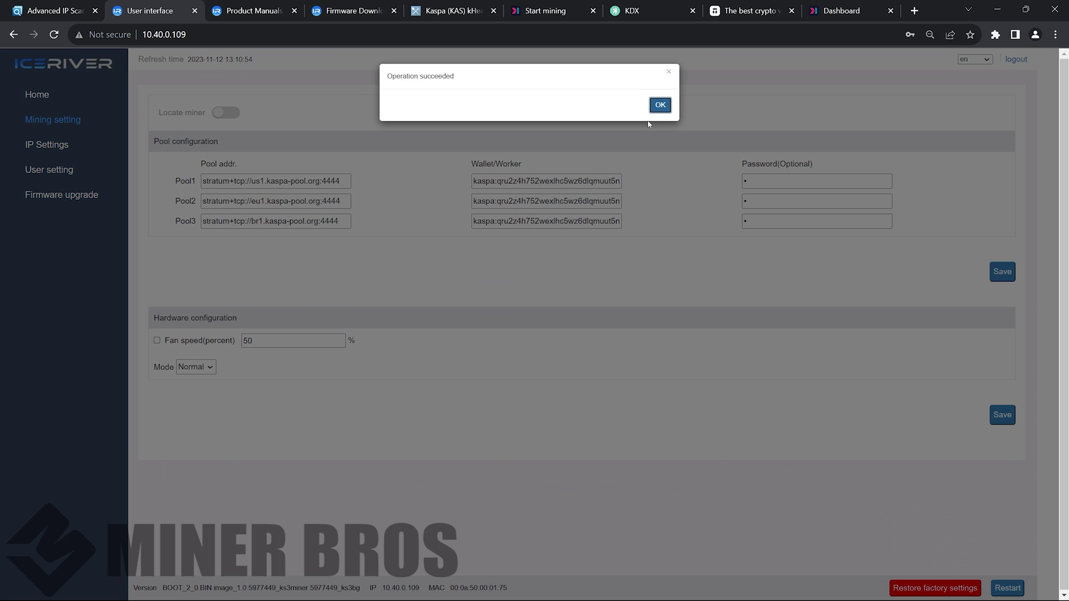
Step: Acknowledge the save confirmation and check pool connection status on the Home dashboard
{"action": "left_click", "coordinate": [662, 96]}
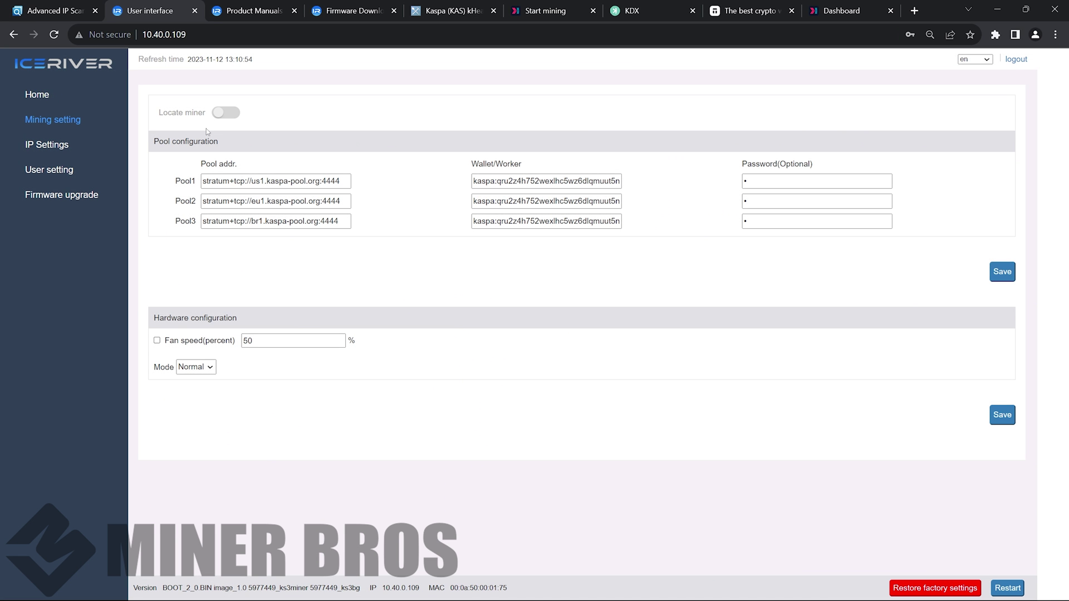
{"action": "left_click", "coordinate": [34, 96]}
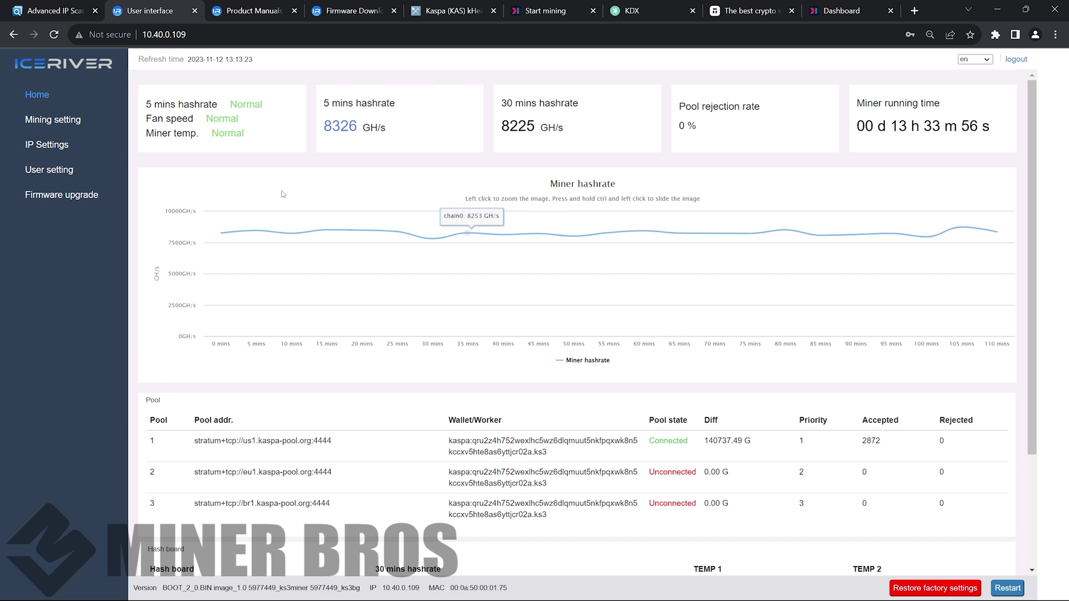
{"action": "left_click", "coordinate": [44, 125]}
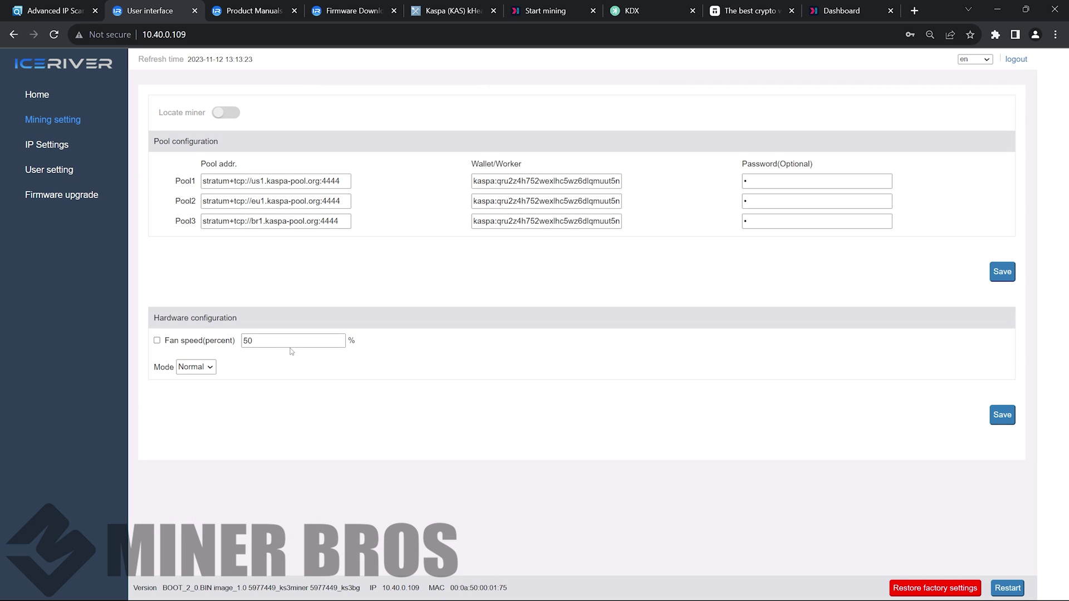
{"action": "left_click", "coordinate": [45, 94]}
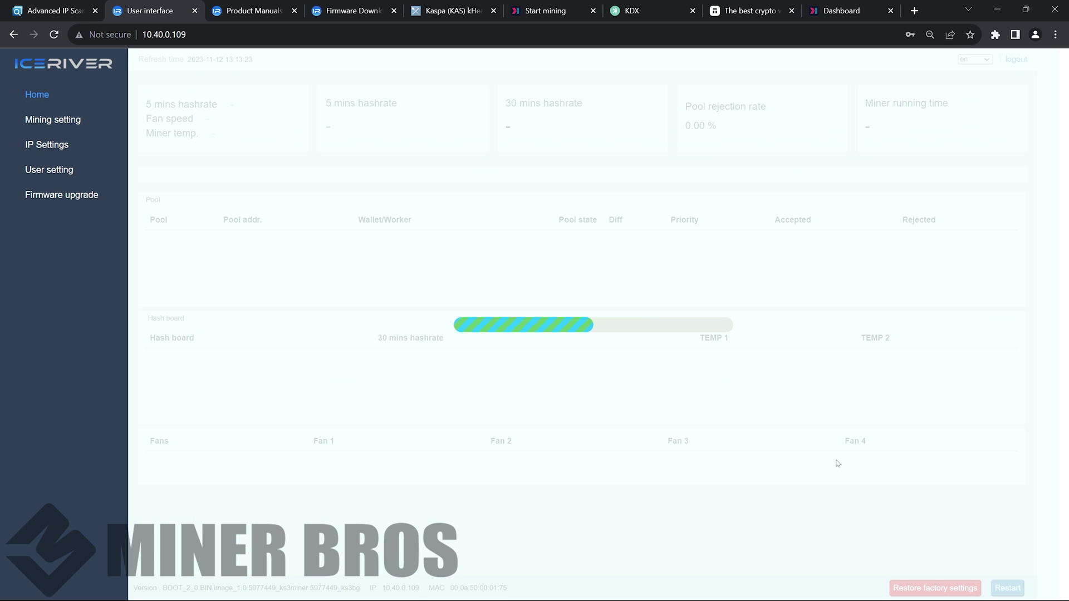
Step: Review the hash board hashrates and temperatures, then go to Mining setting
{"action": "scroll", "coordinate": [793, 412], "scroll_direction": "down", "scroll_amount": 5}
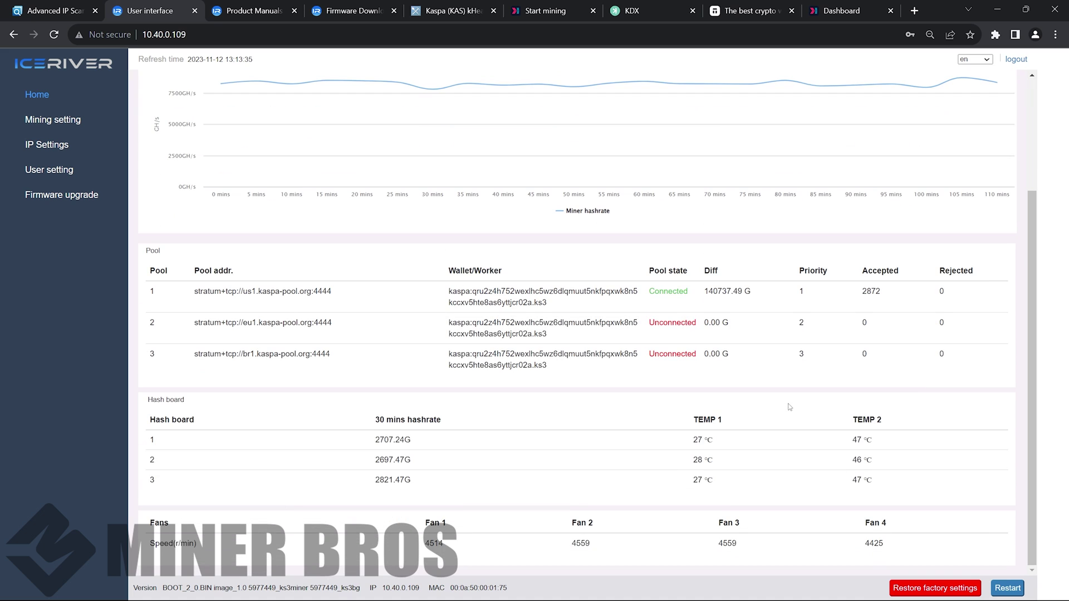
{"action": "left_click_drag", "start_coordinate": [855, 493], "coordinate": [653, 422]}
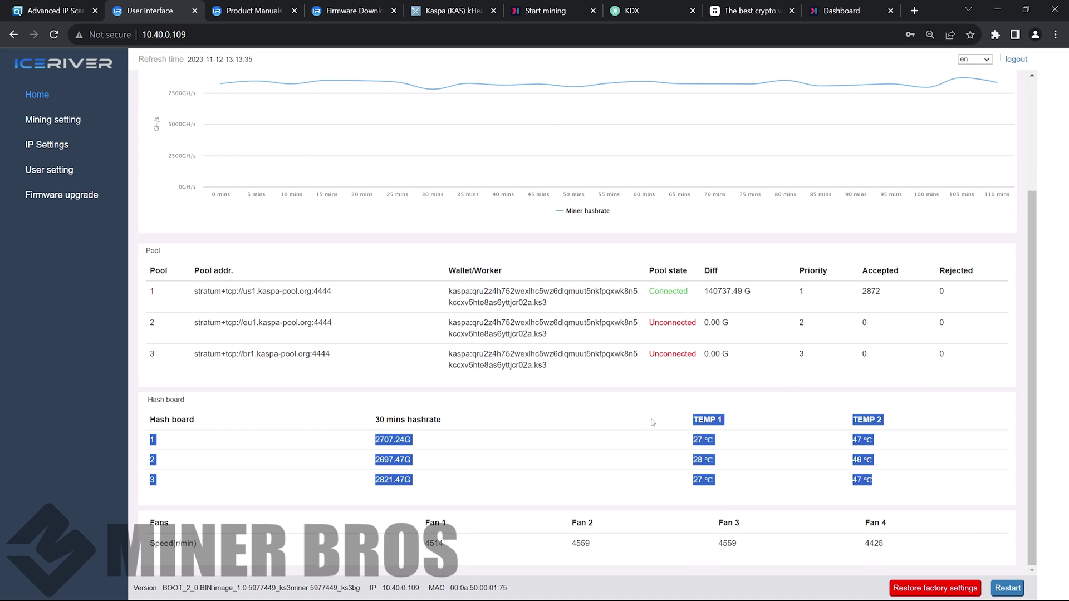
{"action": "left_click", "coordinate": [624, 417]}
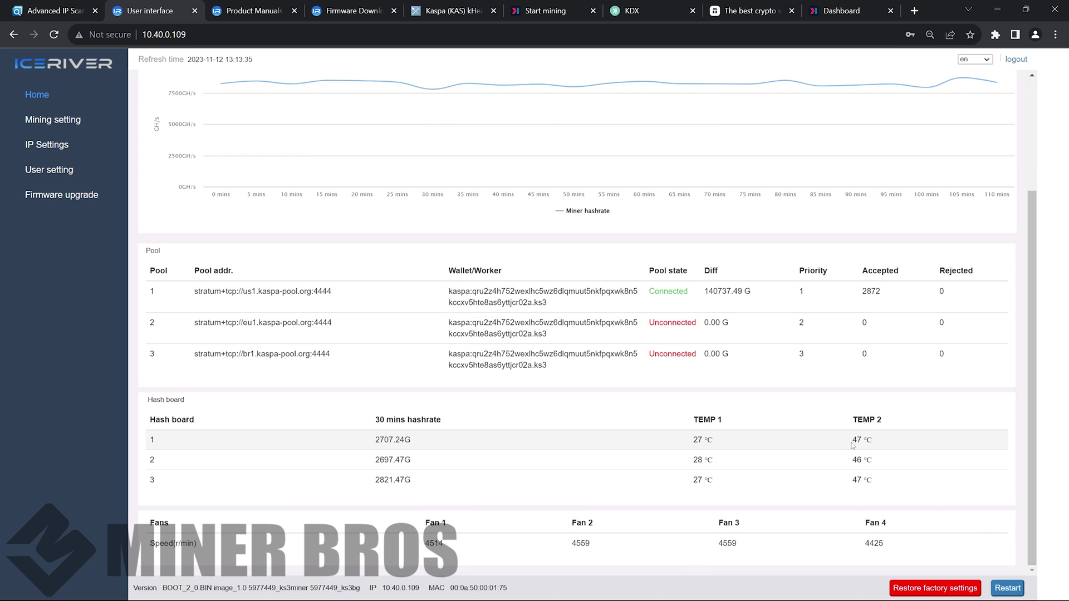
{"action": "left_click_drag", "start_coordinate": [902, 486], "coordinate": [643, 425]}
{"action": "left_click", "coordinate": [933, 467]}
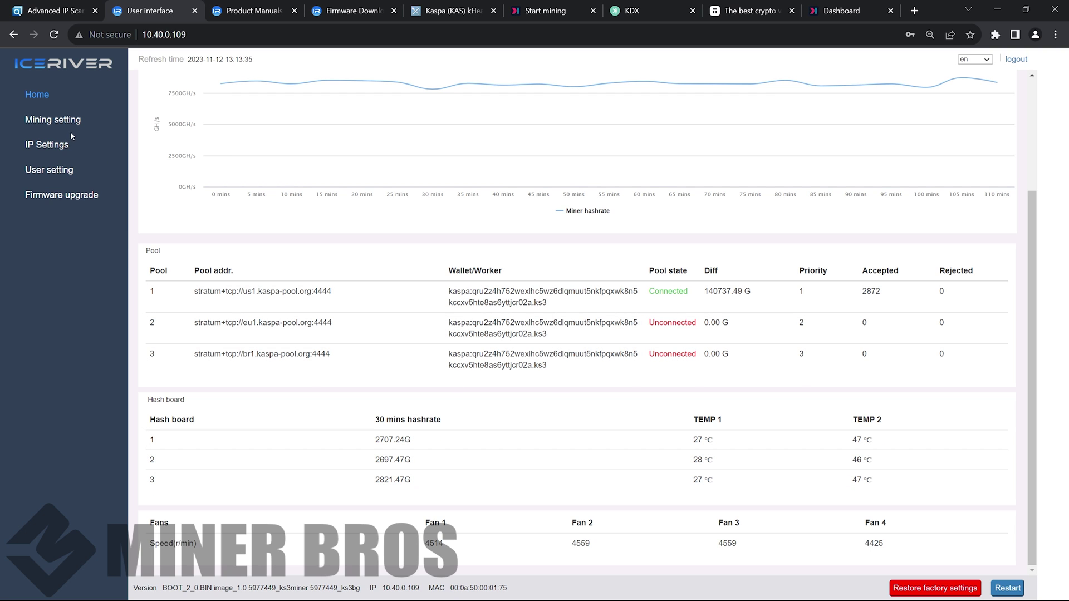
{"action": "left_click", "coordinate": [50, 124]}
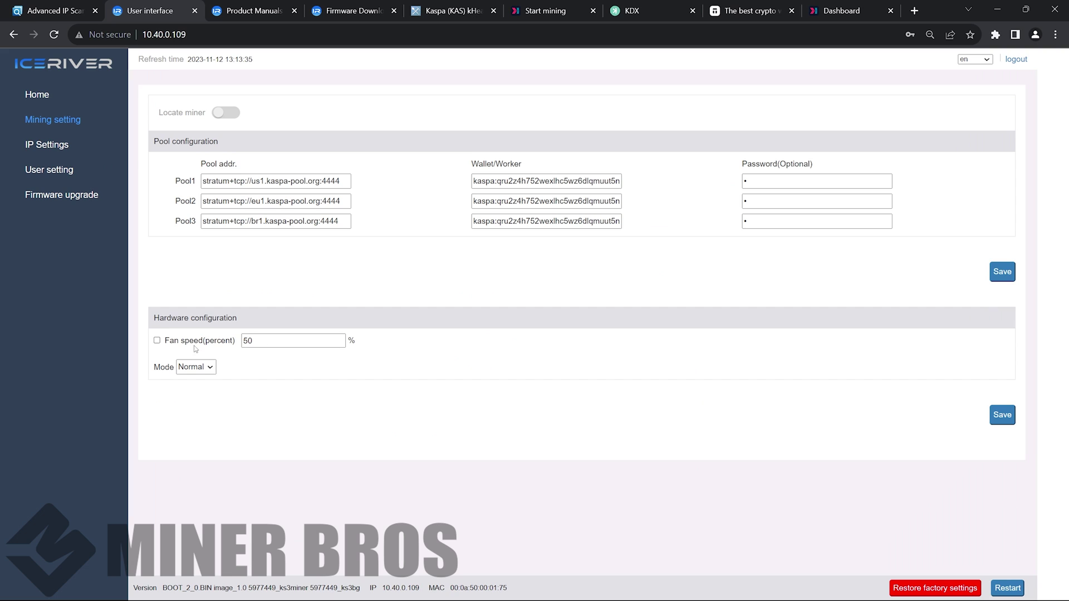
Step: Try the manual fan speed option, keep 50 percent, and return to Home
{"action": "left_click", "coordinate": [158, 342]}
{"action": "left_click_drag", "start_coordinate": [267, 339], "coordinate": [228, 336]}
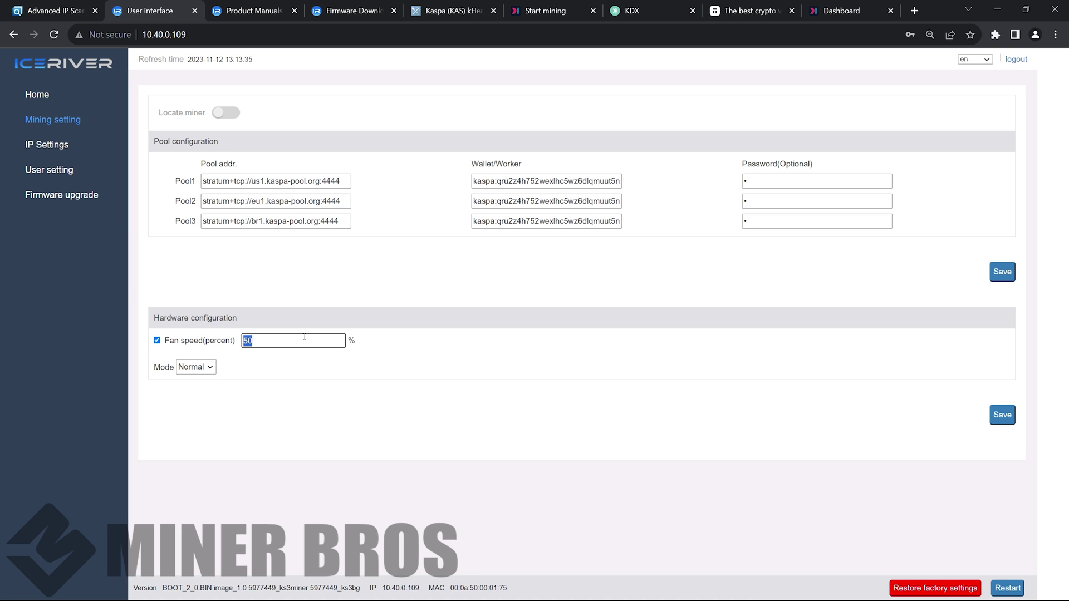
{"action": "left_click", "coordinate": [327, 283]}
{"action": "left_click", "coordinate": [272, 336]}
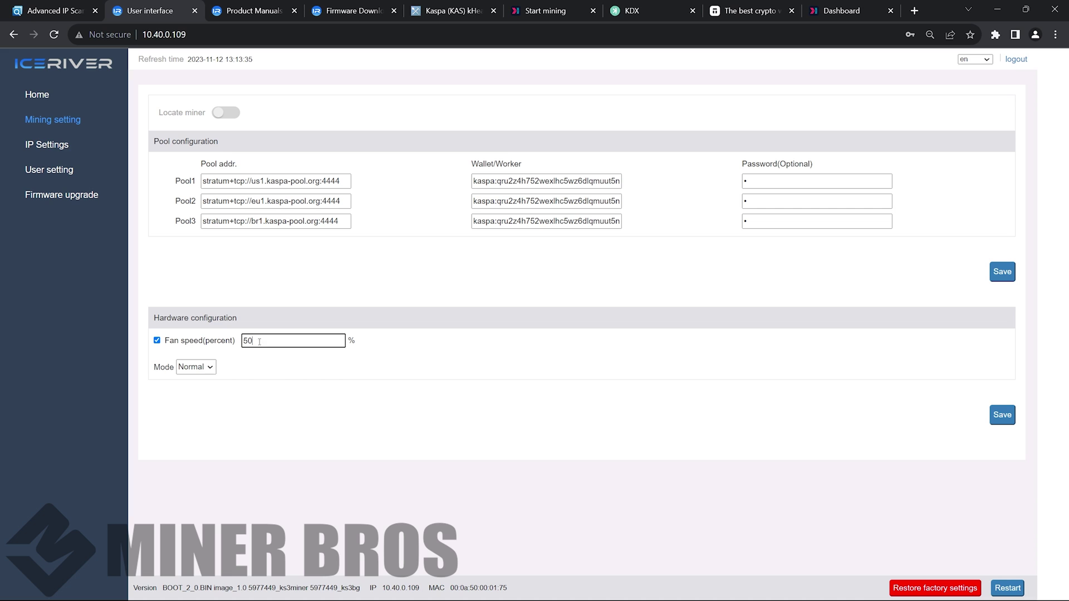
{"action": "left_click", "coordinate": [282, 310]}
{"action": "left_click", "coordinate": [38, 94]}
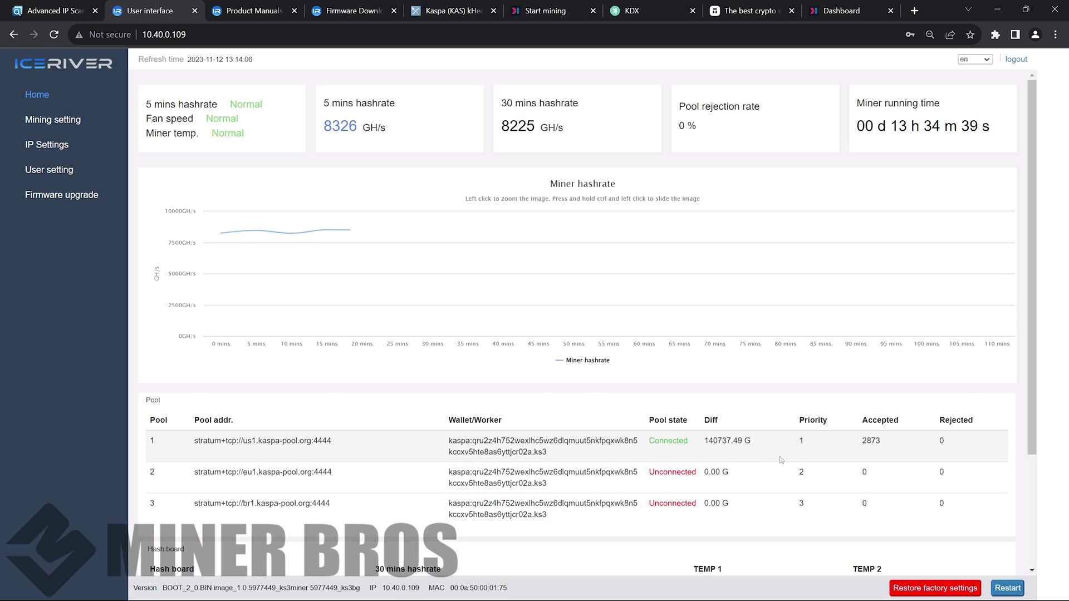
Step: Review the Hash board and fan speed readings on Home, then reopen Mining setting
{"action": "scroll", "coordinate": [786, 436], "scroll_direction": "down", "scroll_amount": 3}
{"action": "left_click_drag", "start_coordinate": [879, 475], "coordinate": [676, 400]}
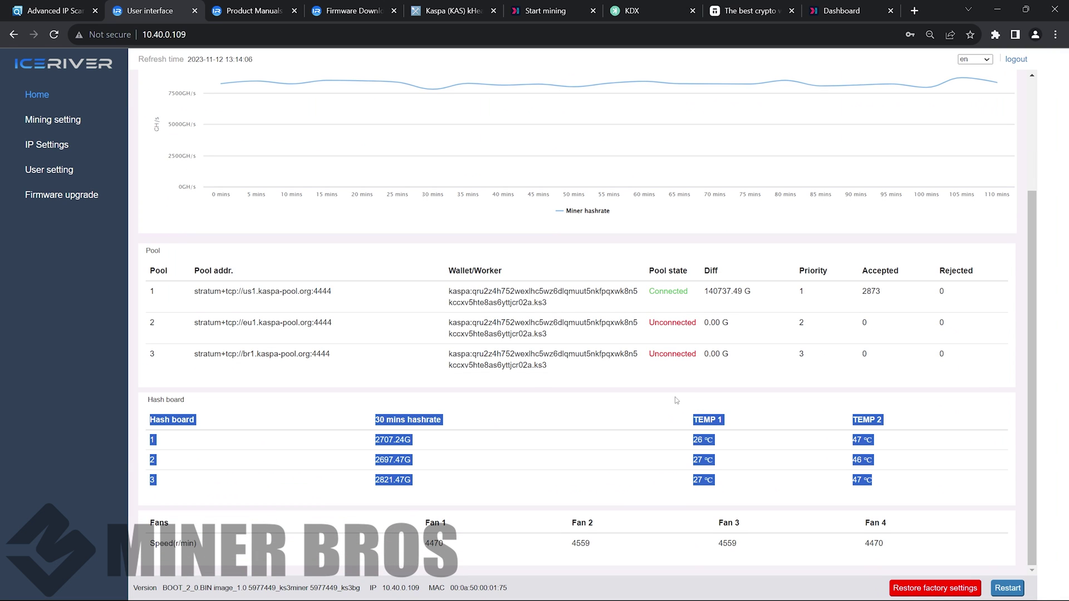
{"action": "left_click", "coordinate": [571, 413]}
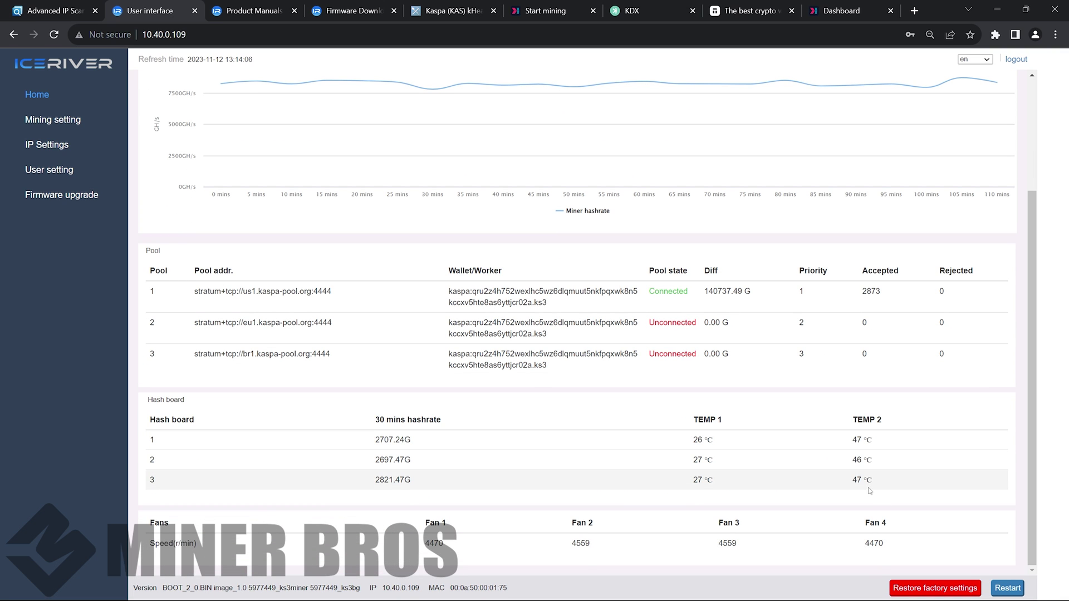
{"action": "left_click_drag", "start_coordinate": [888, 490], "coordinate": [540, 423]}
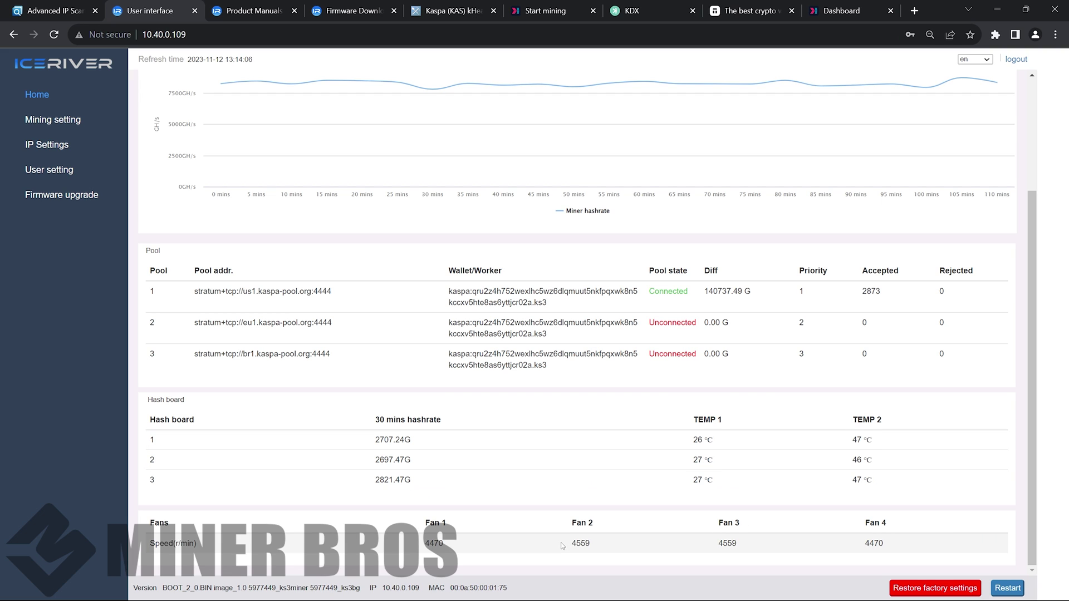
{"action": "left_click_drag", "start_coordinate": [580, 543], "coordinate": [921, 537]}
{"action": "left_click", "coordinate": [775, 536]}
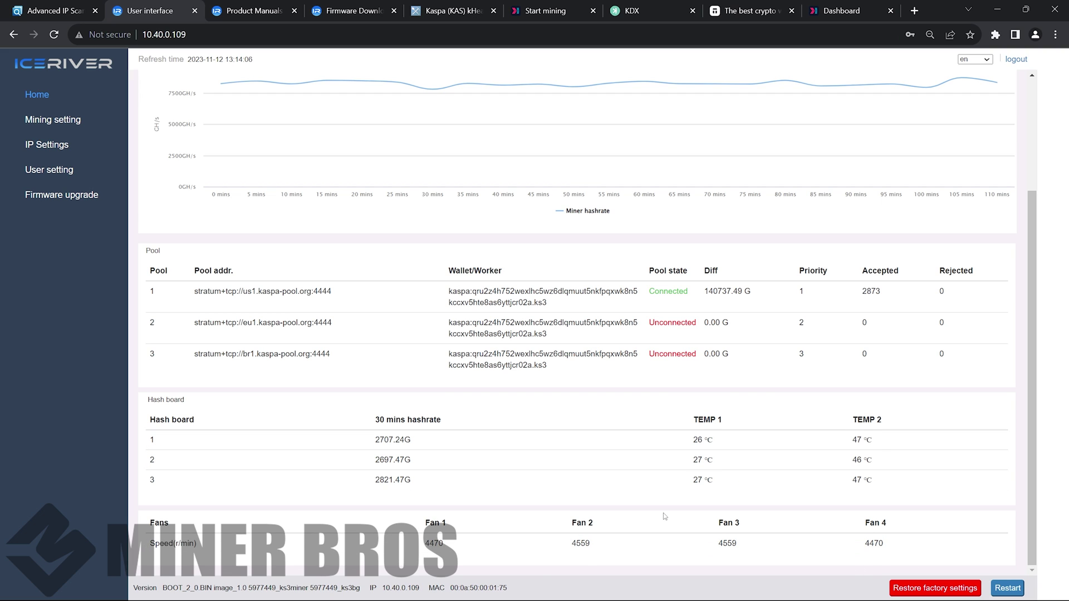
{"action": "scroll", "coordinate": [624, 477], "scroll_direction": "up", "scroll_amount": 3}
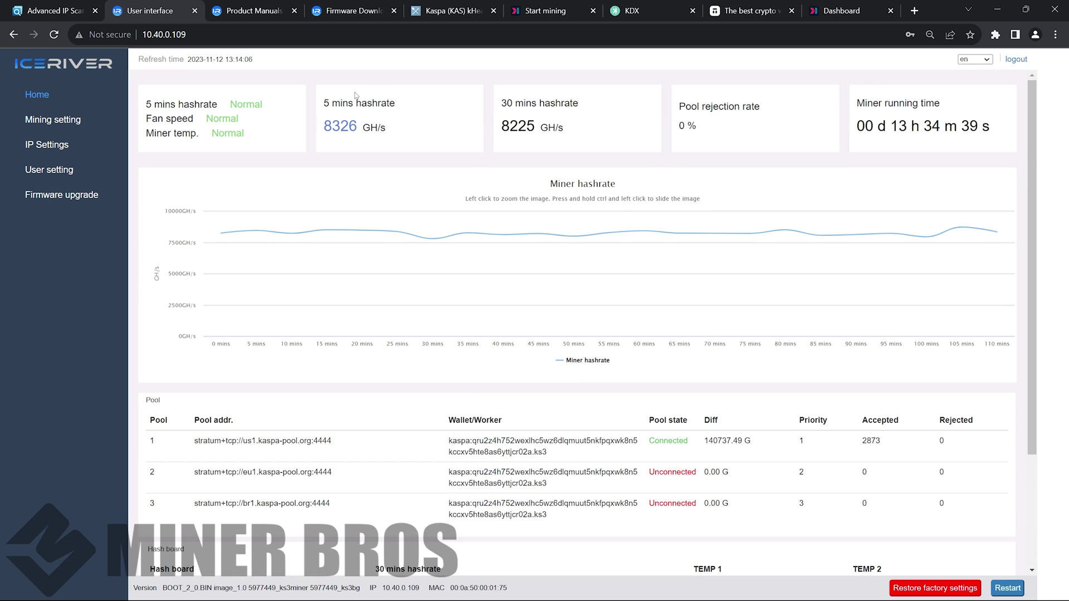
{"action": "left_click", "coordinate": [115, 125]}
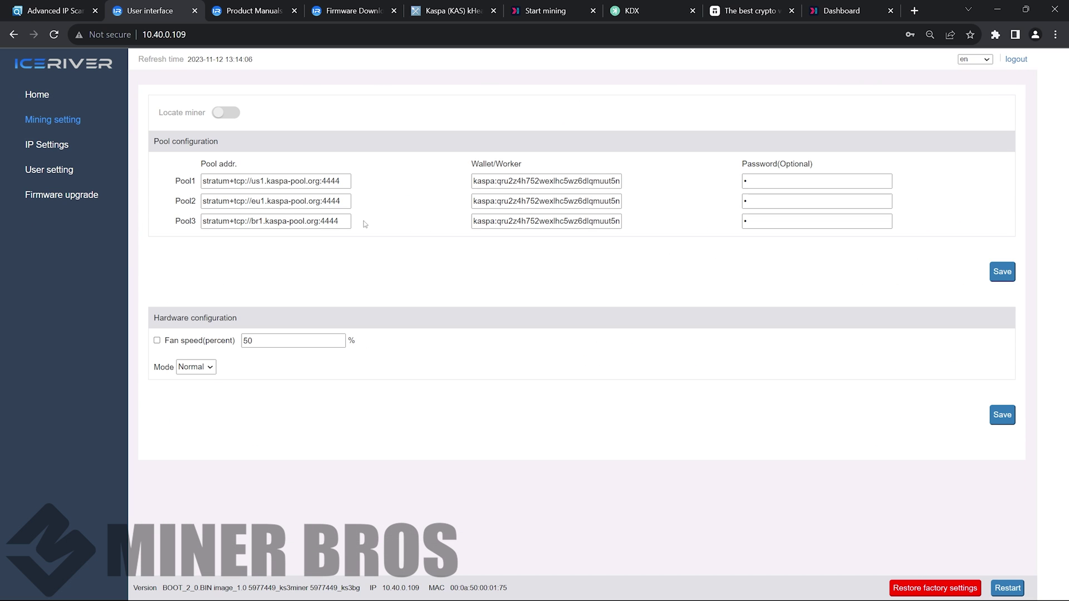
Step: Confirm workers ks01, ks2 and ks3 on the Kaspa Pool dashboard at 125% zoom
{"action": "left_click", "coordinate": [841, 10]}
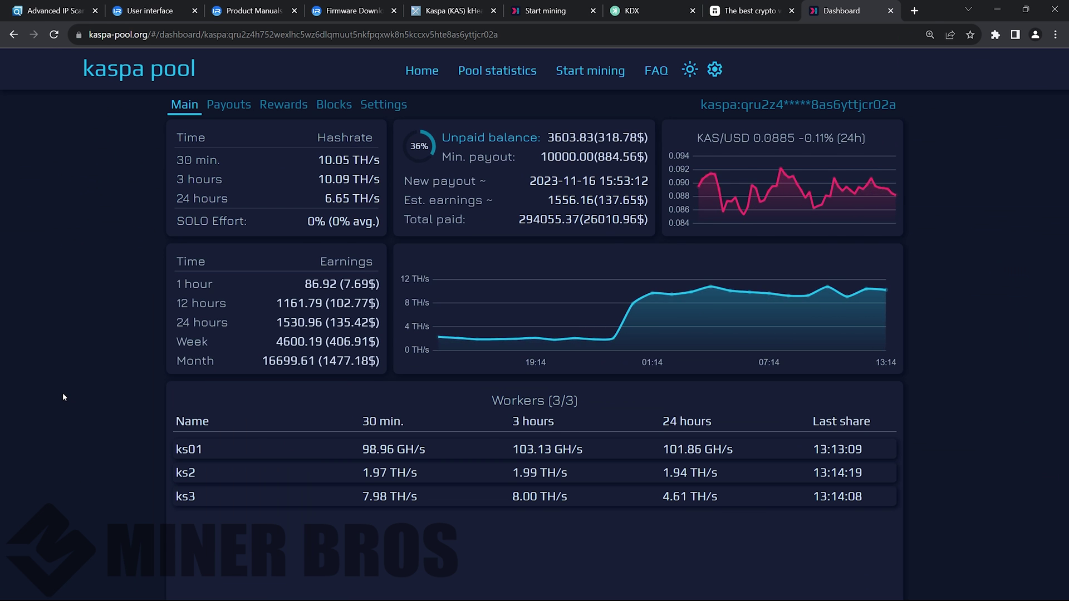
{"action": "key", "text": "ctrl+plus"}
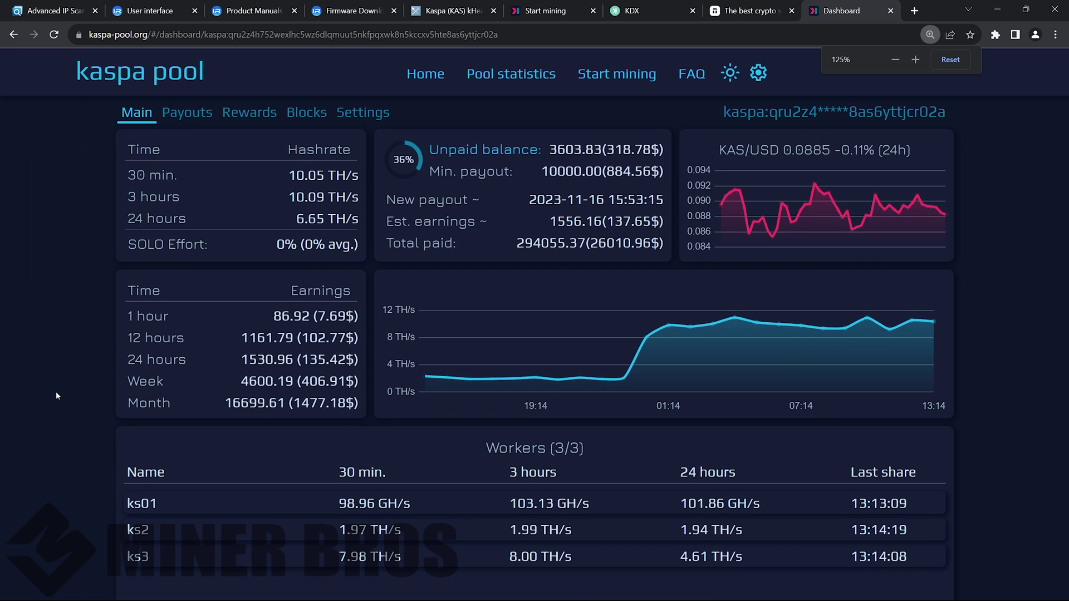
{"action": "left_click", "coordinate": [450, 11]}
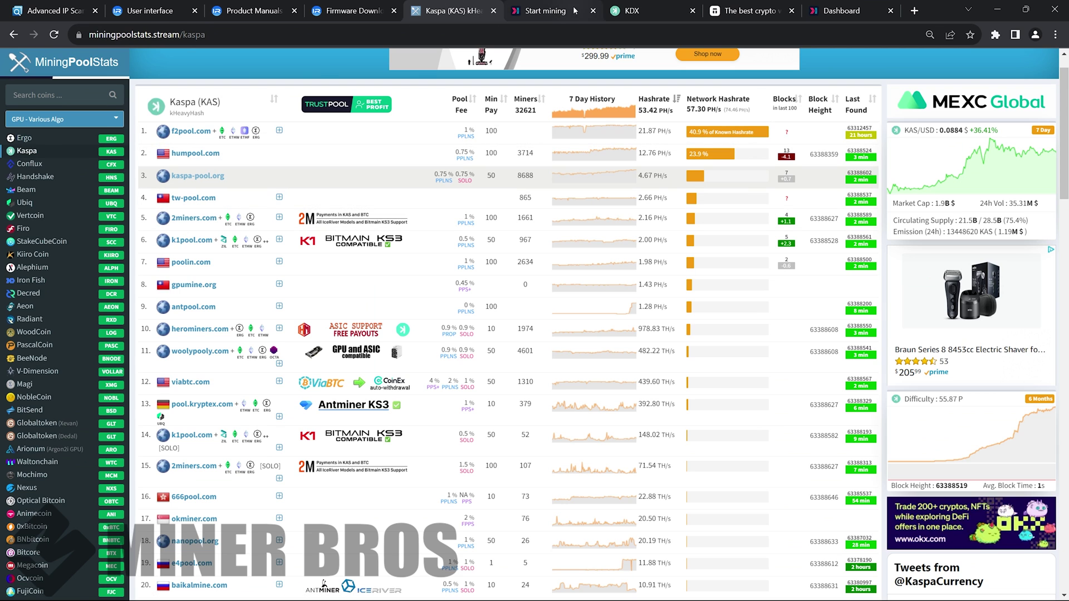
{"action": "left_click", "coordinate": [542, 10]}
{"action": "left_click", "coordinate": [117, 77]}
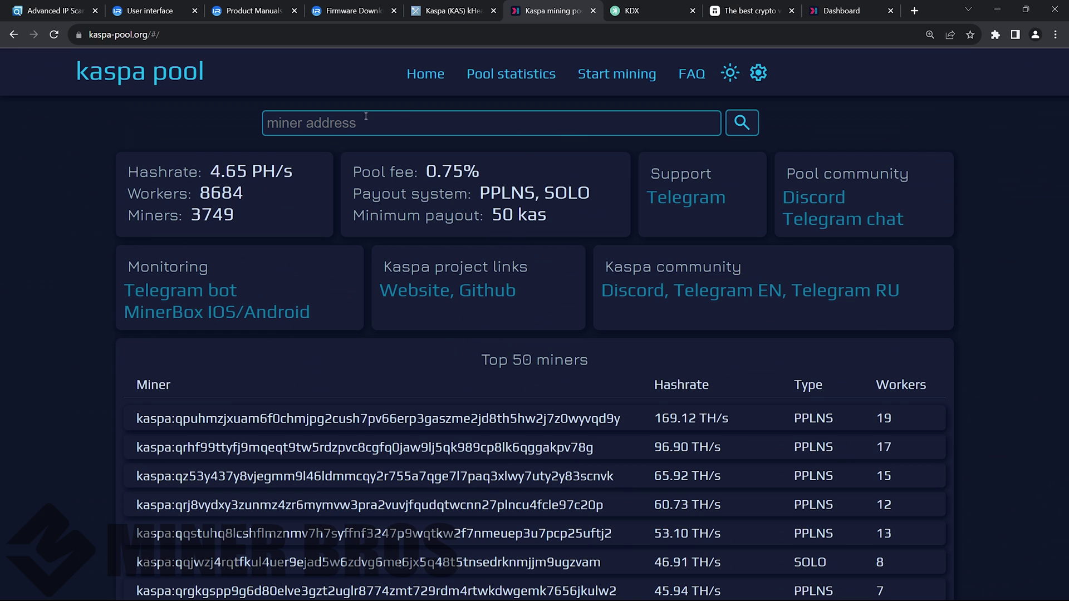
{"action": "left_click", "coordinate": [444, 5]}
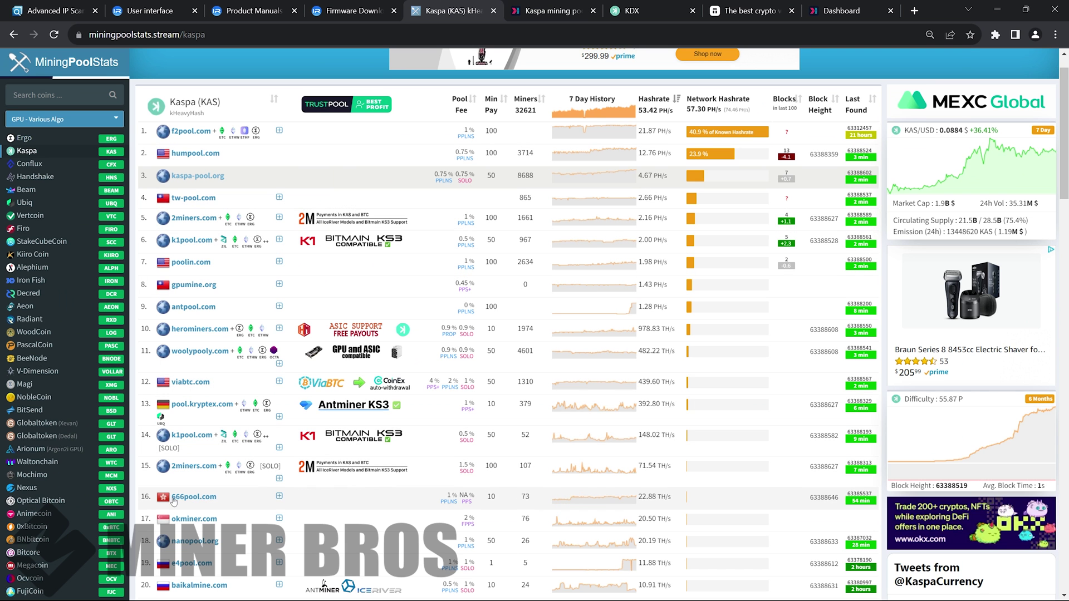